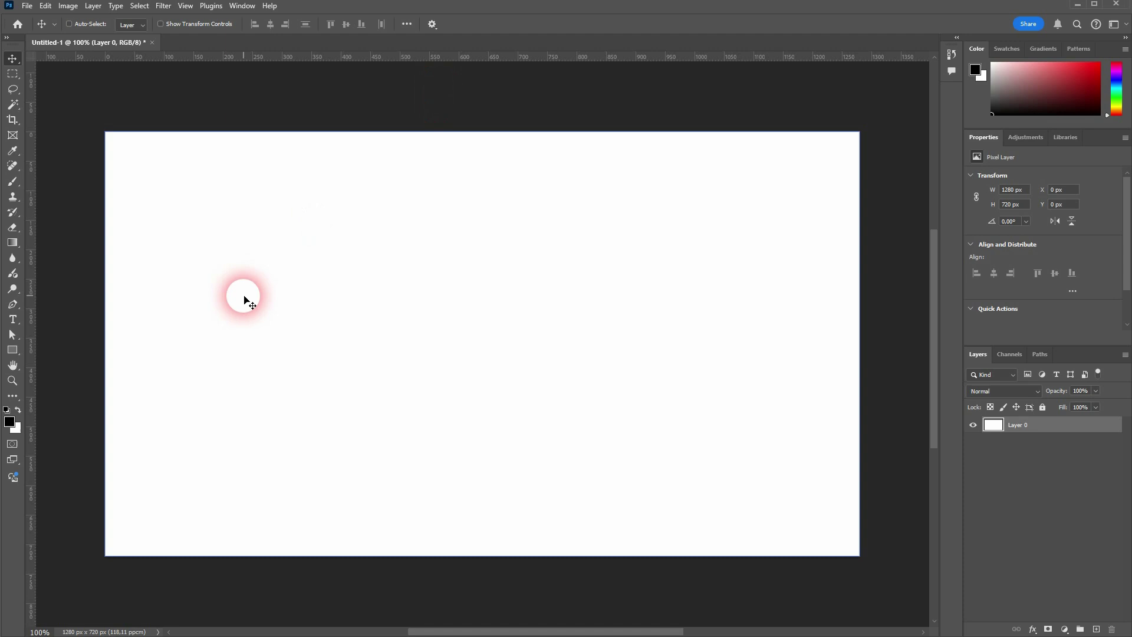
# - Pick the Triangle Tool from the shape tools after briefly trying the Polygon Tool
pyautogui.click(13, 352)
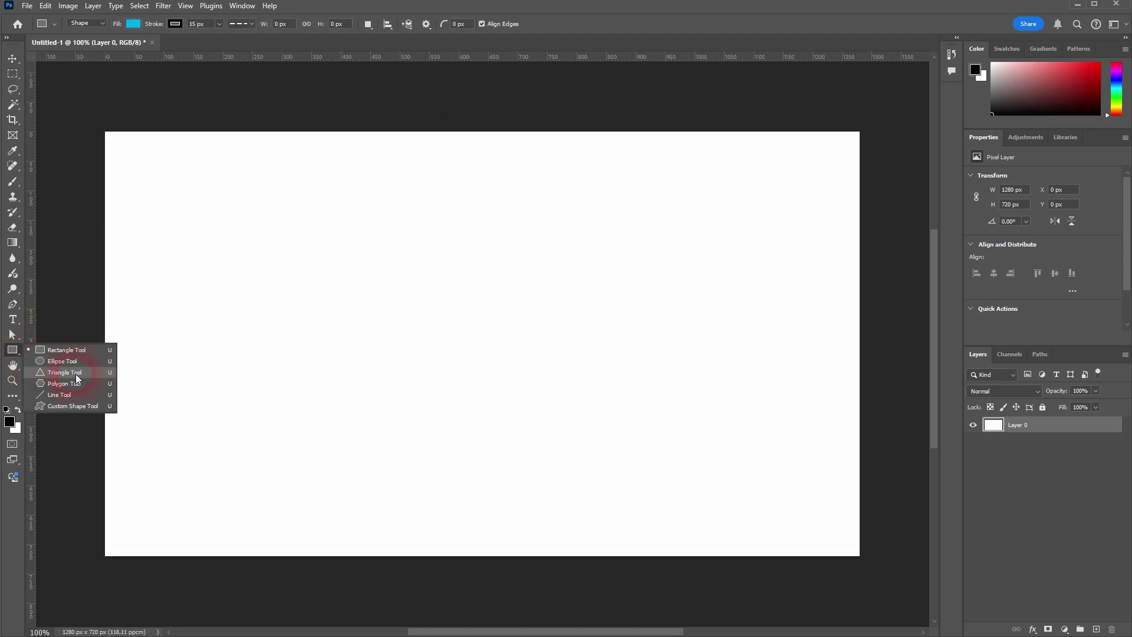
pyautogui.click(76, 373)
pyautogui.click(13, 354)
pyautogui.click(75, 382)
pyautogui.click(13, 351)
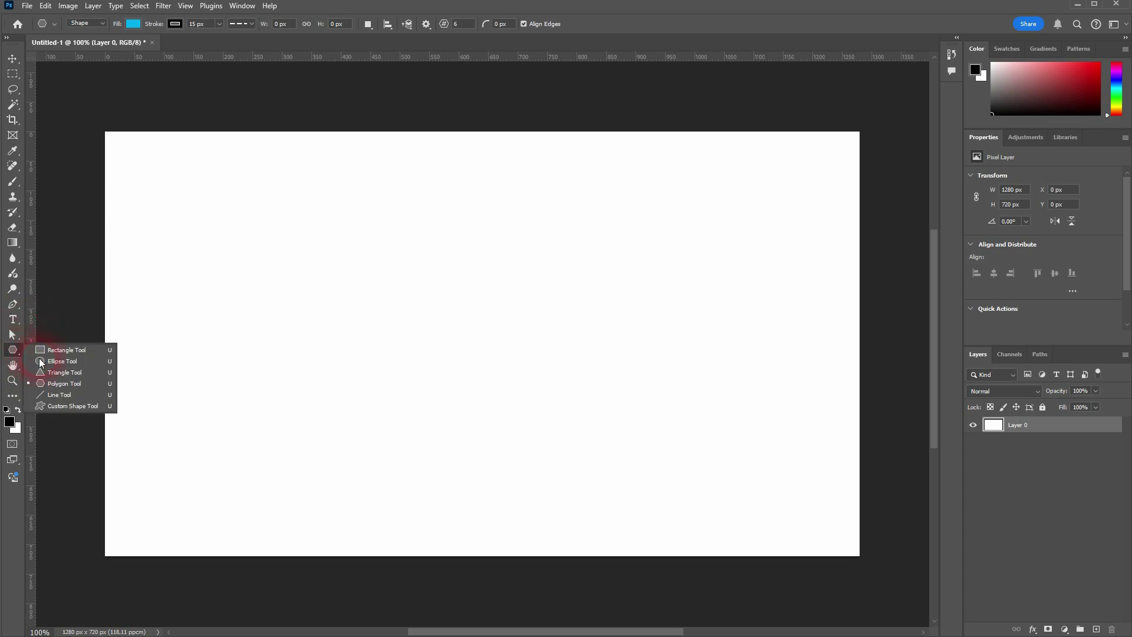
pyautogui.click(71, 374)
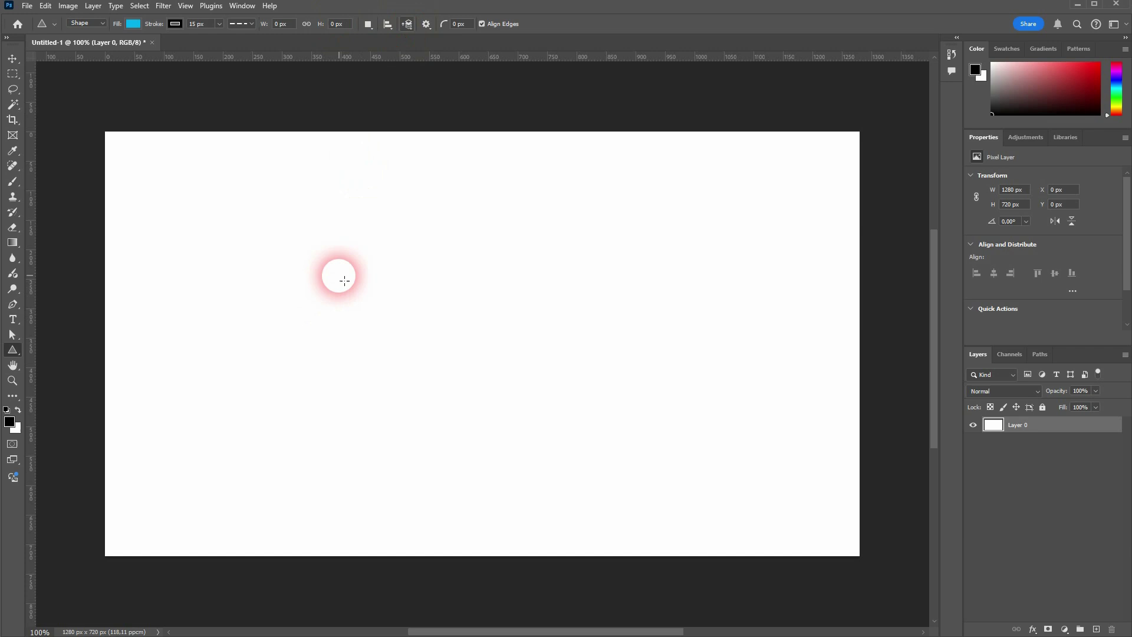
# - Draw a 380 × 382 px triangle and give it a solid 0.37 px stroke
pyautogui.moveTo(337, 274)
pyautogui.mouseDown()
pyautogui.moveTo(568, 474)
pyautogui.moveTo(608, 373)
pyautogui.moveTo(531, 453)
pyautogui.moveTo(550, 386)
pyautogui.moveTo(562, 500)
pyautogui.mouseUp()
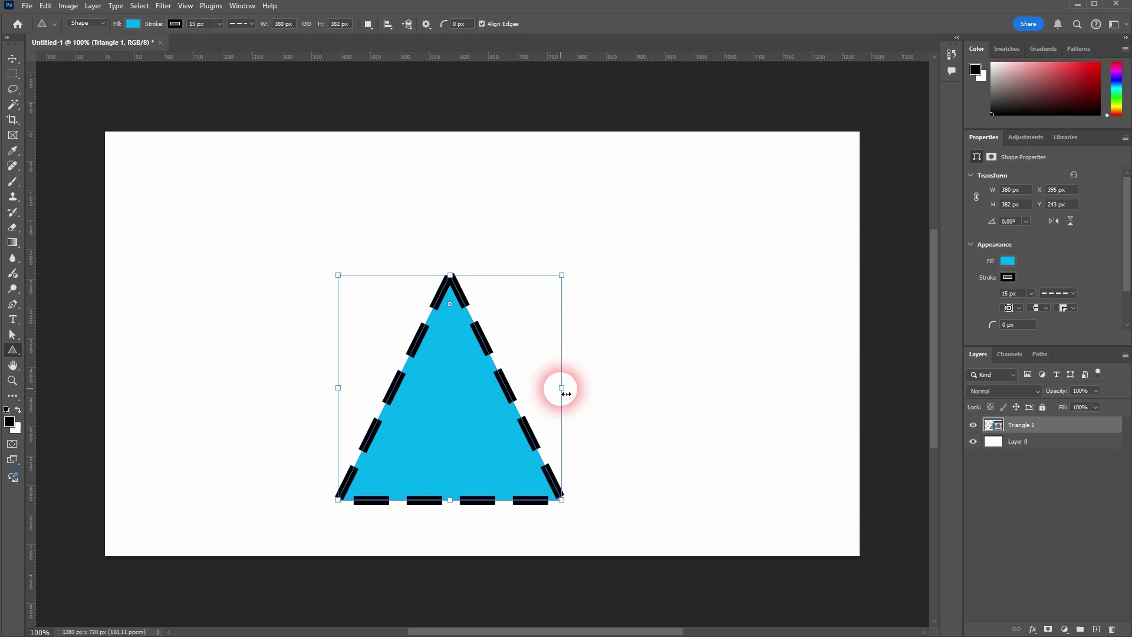
pyautogui.click(249, 23)
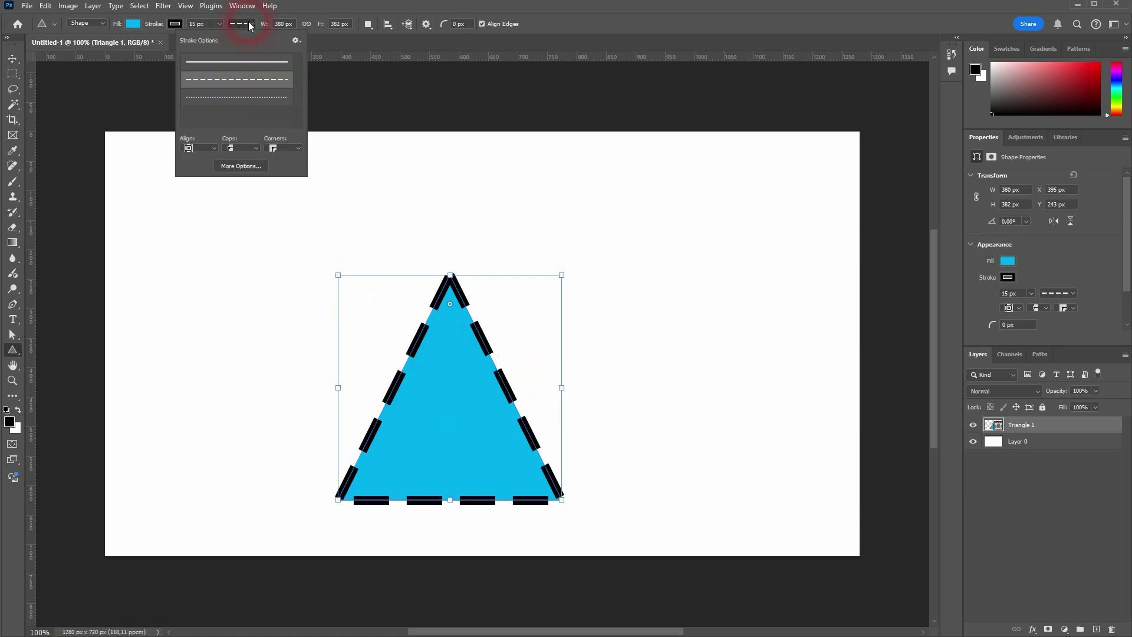
pyautogui.click(255, 61)
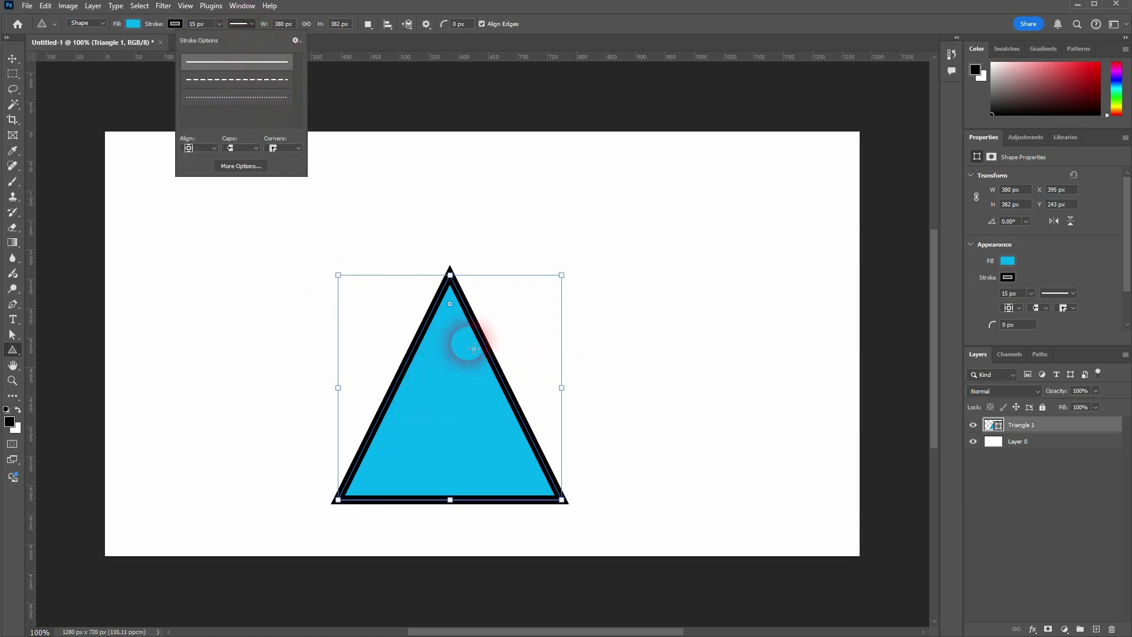
pyautogui.click(215, 105)
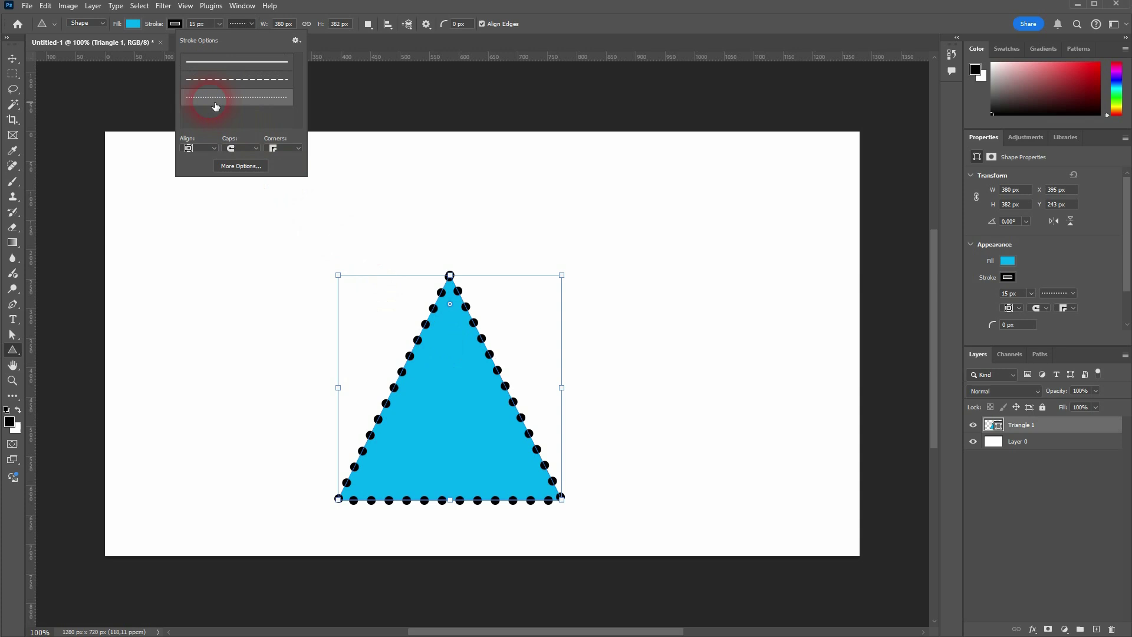
pyautogui.click(217, 79)
pyautogui.click(215, 69)
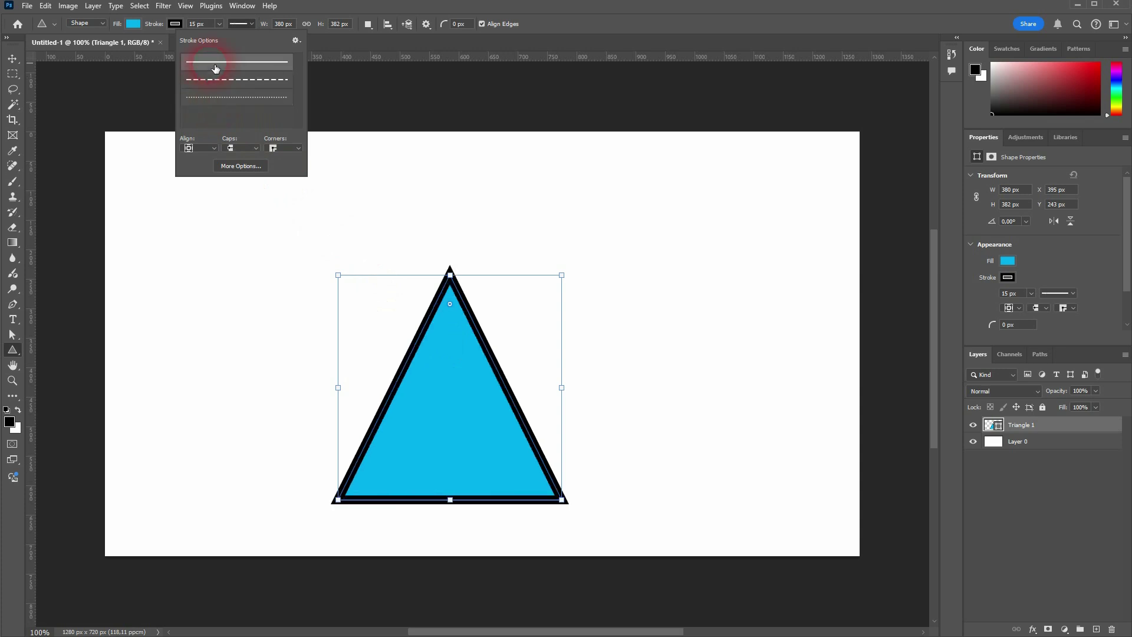
pyautogui.click(221, 74)
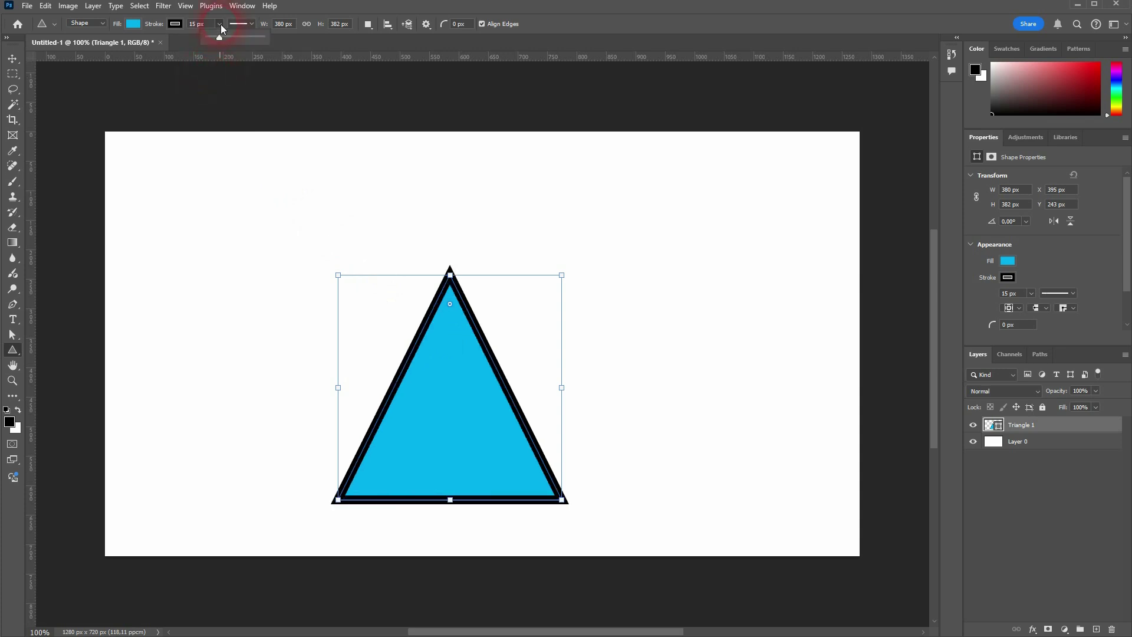
pyautogui.moveTo(219, 37)
pyautogui.mouseDown()
pyautogui.moveTo(228, 40)
pyautogui.moveTo(186, 30)
pyautogui.mouseUp()
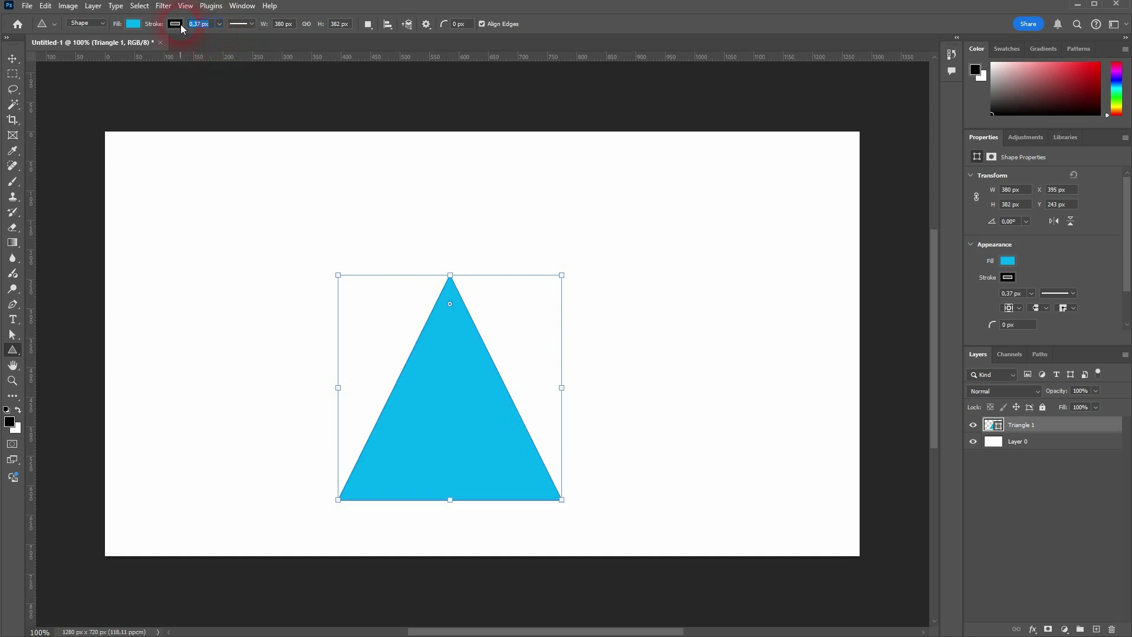
# - Set the stroke width to 5 px and try green, dark red, then no stroke colour
pyautogui.write('5')
pyautogui.press('Return')
pyautogui.click(175, 26)
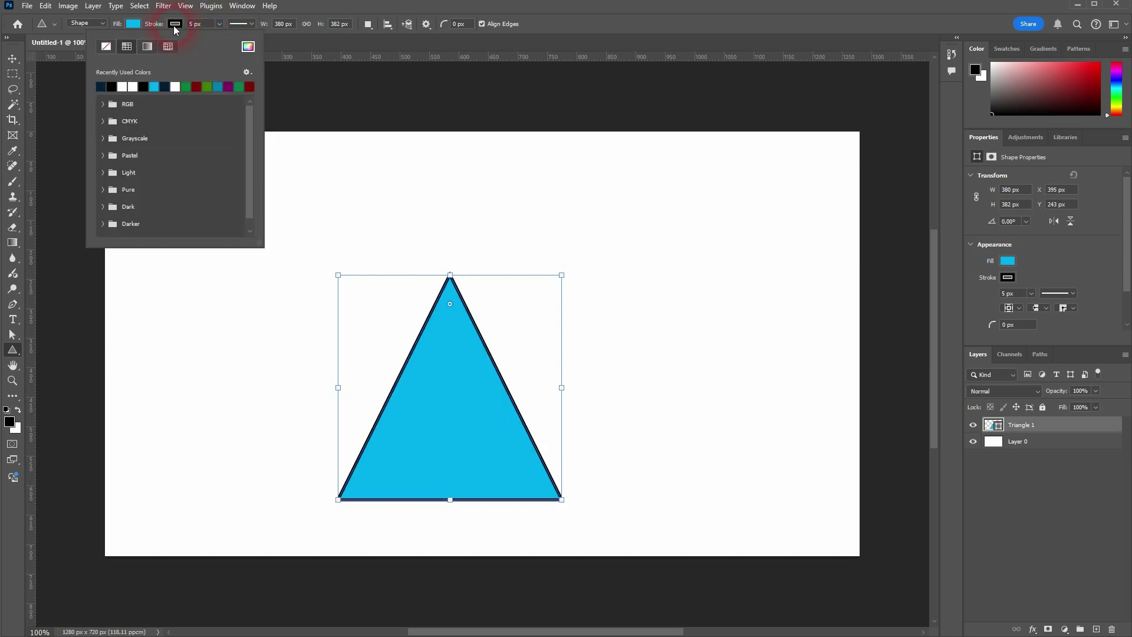
pyautogui.click(186, 87)
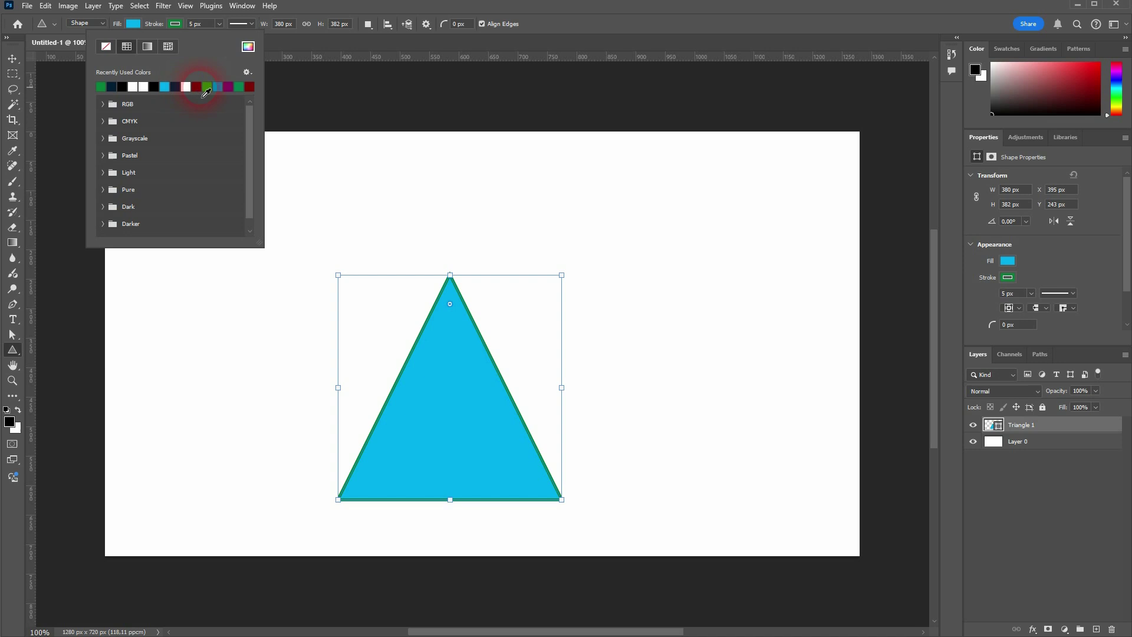
pyautogui.click(199, 88)
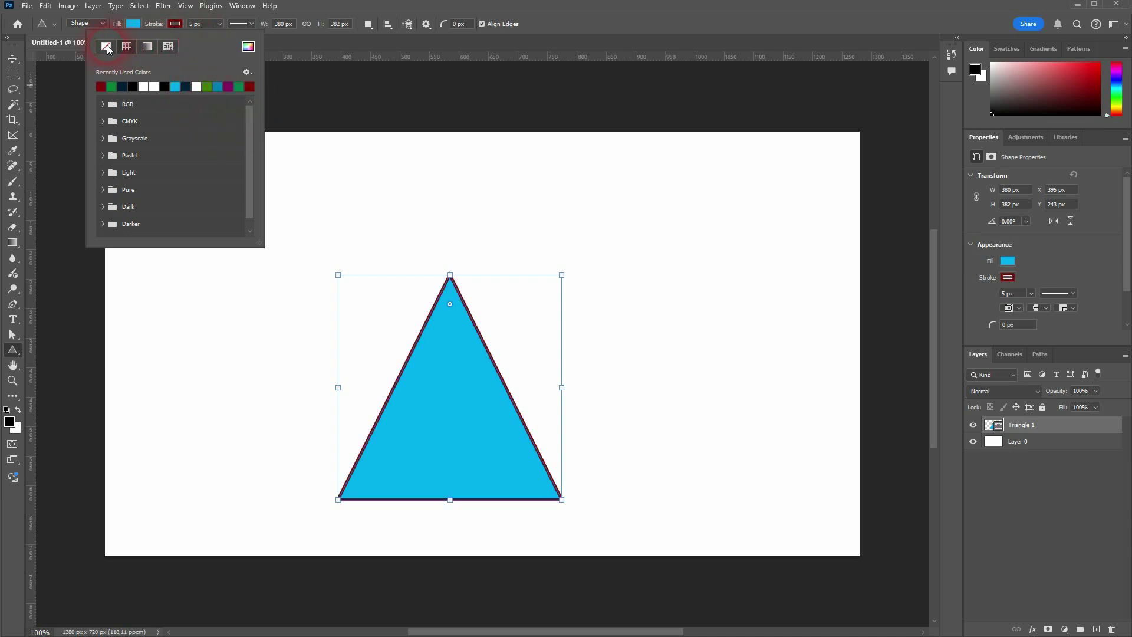
pyautogui.click(108, 44)
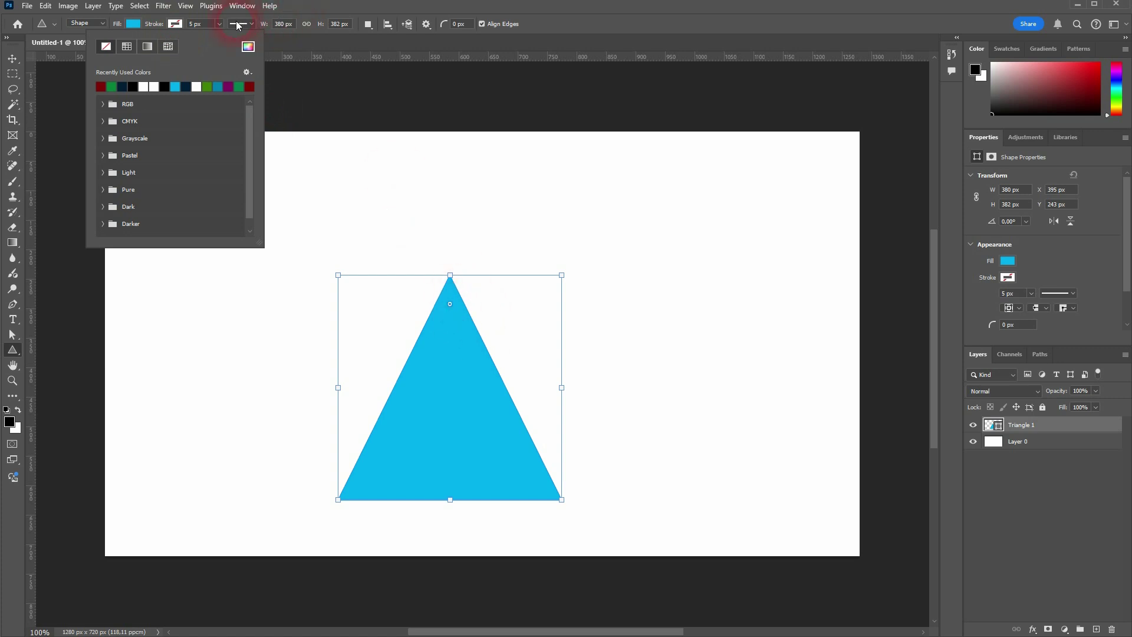
# - Make the stroke 0 px wide with a dark navy stroke colour
pyautogui.click(215, 29)
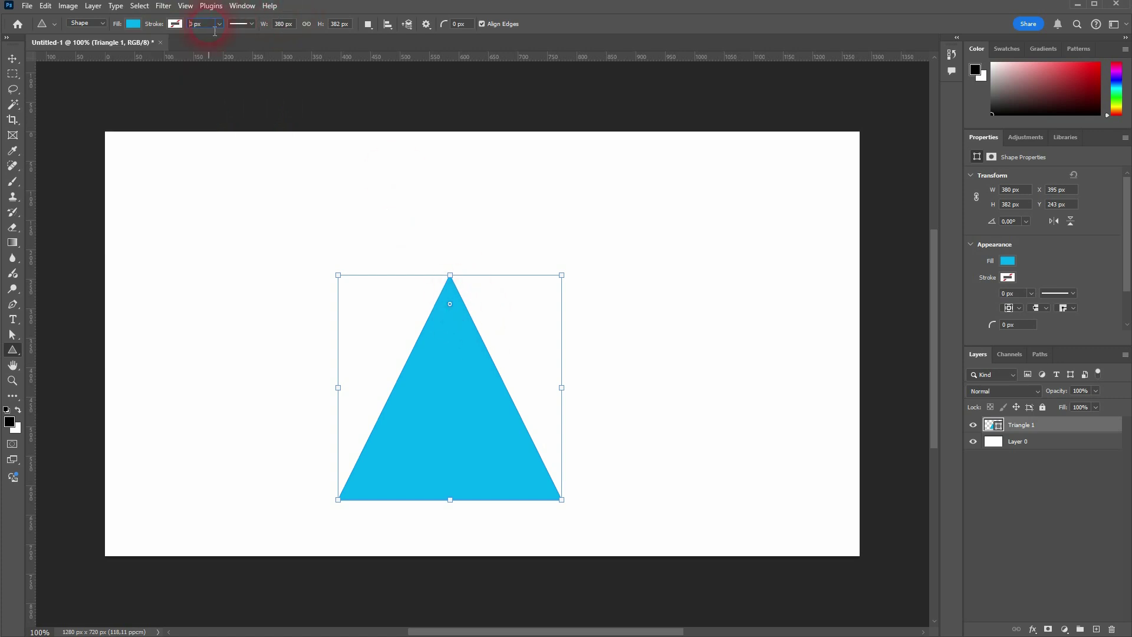
pyautogui.click(175, 25)
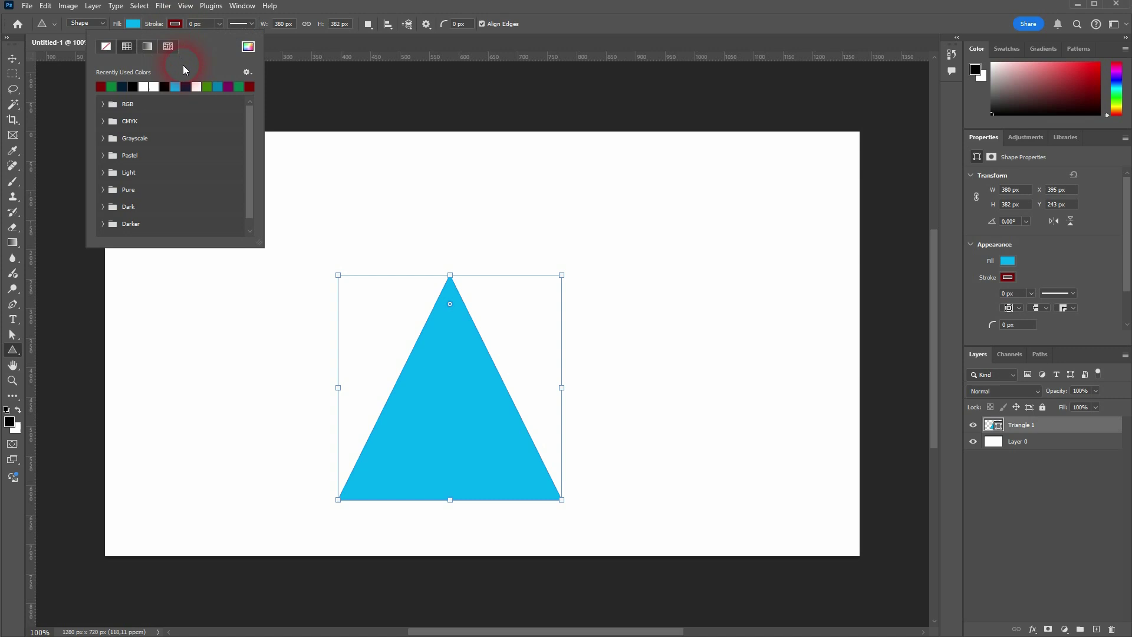
pyautogui.click(186, 88)
pyautogui.click(179, 25)
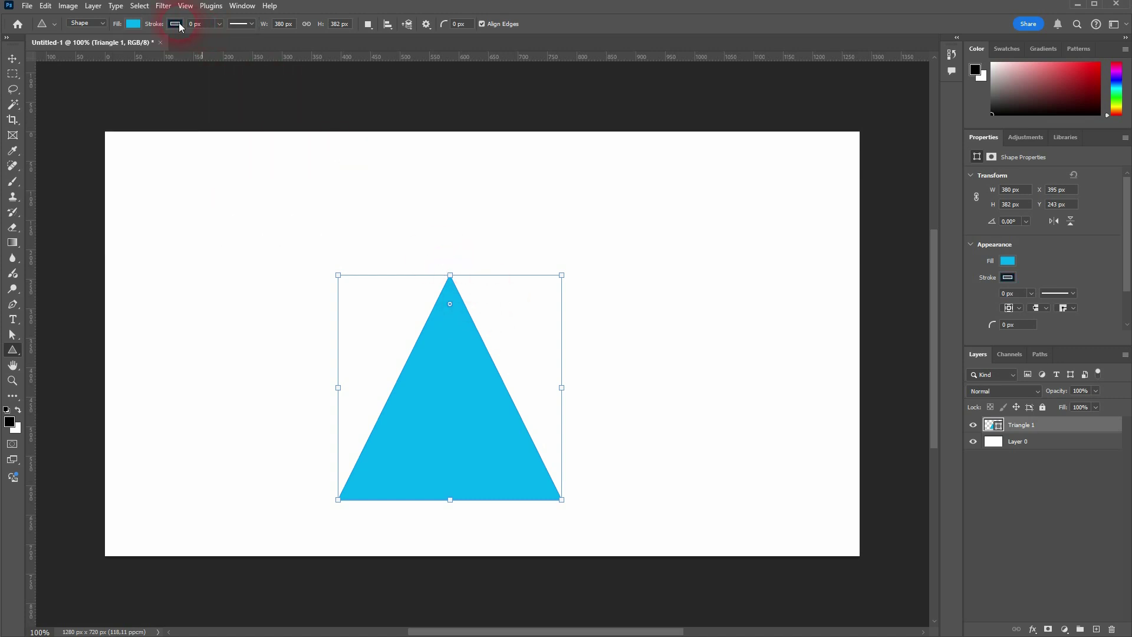
# - Fill the triangle with medium blue #2e6fc7 chosen in the Color Picker
pyautogui.click(132, 24)
pyautogui.click(187, 87)
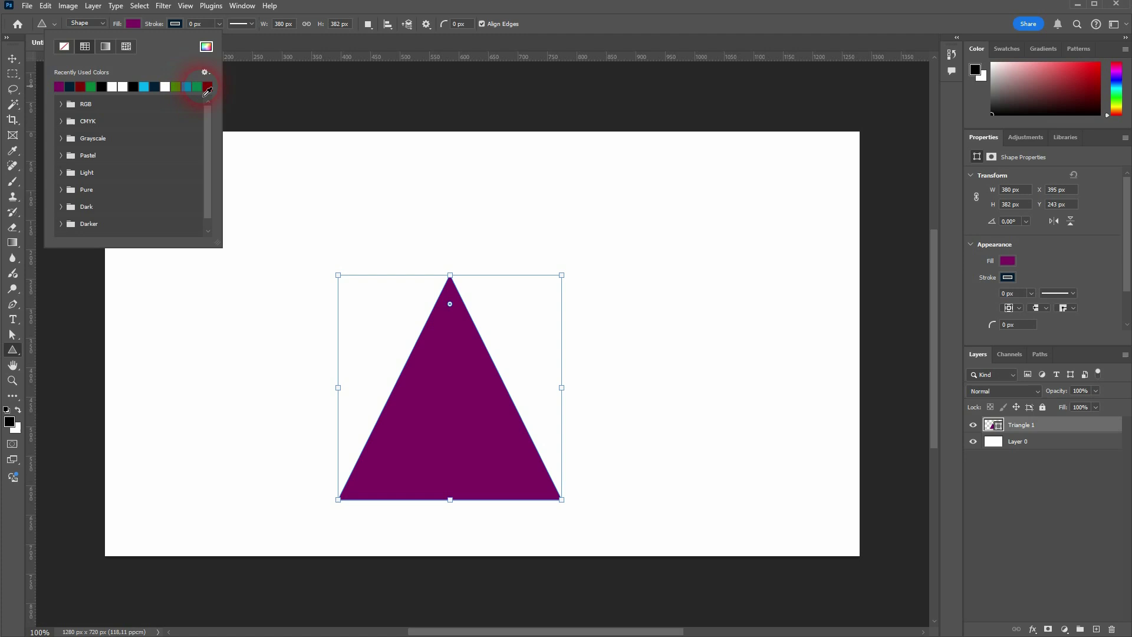
pyautogui.click(208, 88)
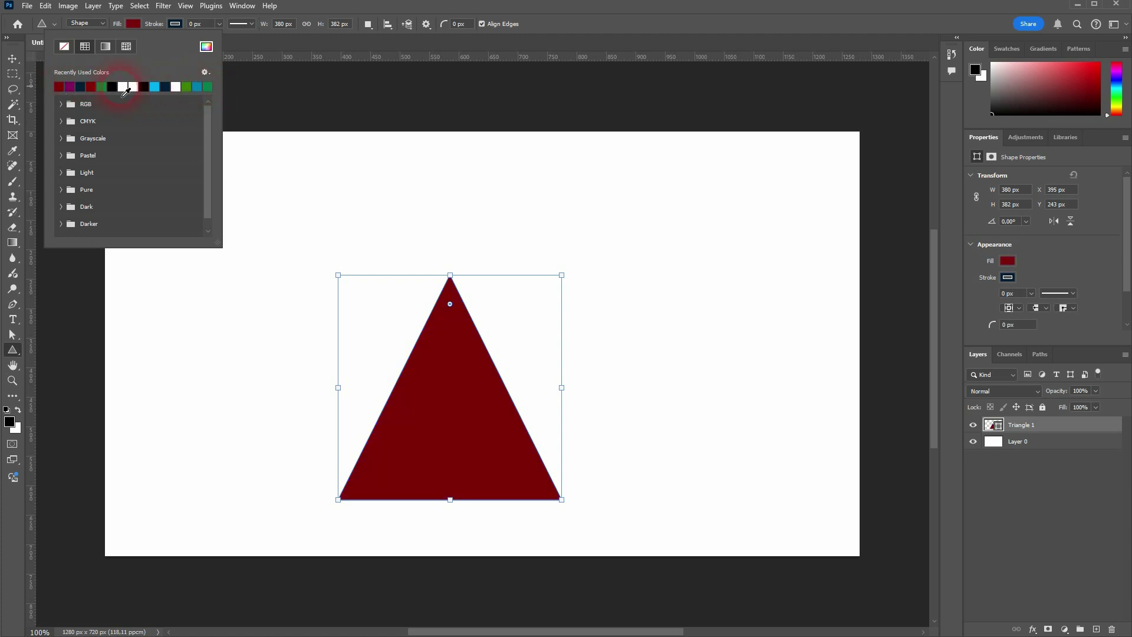
pyautogui.click(206, 47)
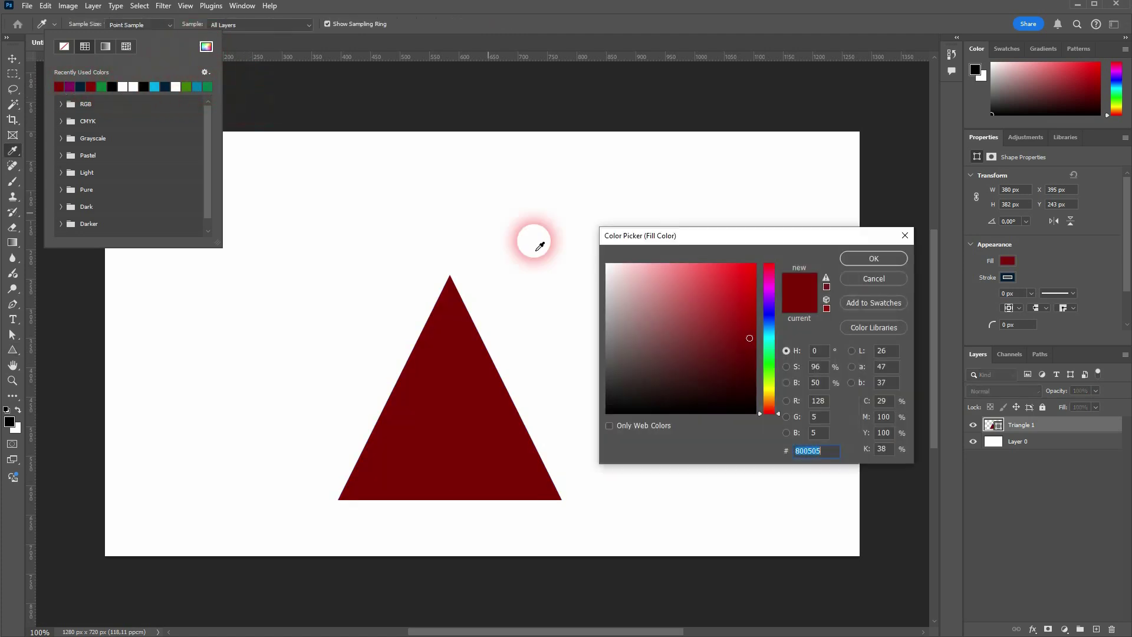
pyautogui.moveTo(771, 356)
pyautogui.mouseDown()
pyautogui.moveTo(773, 328)
pyautogui.moveTo(720, 295)
pyautogui.mouseUp()
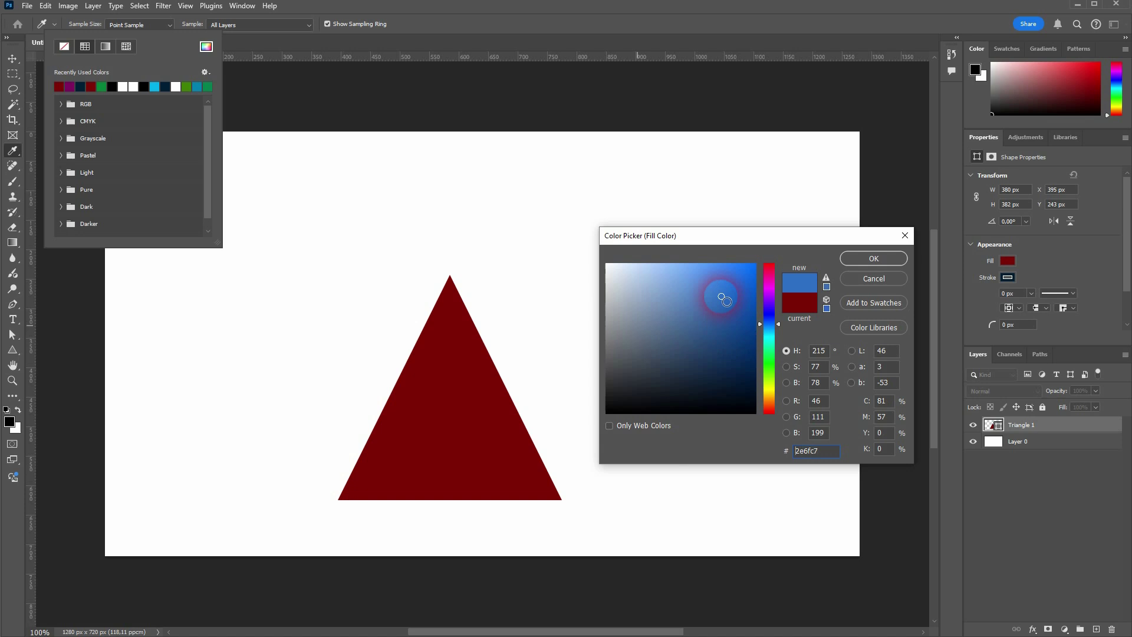
pyautogui.click(873, 259)
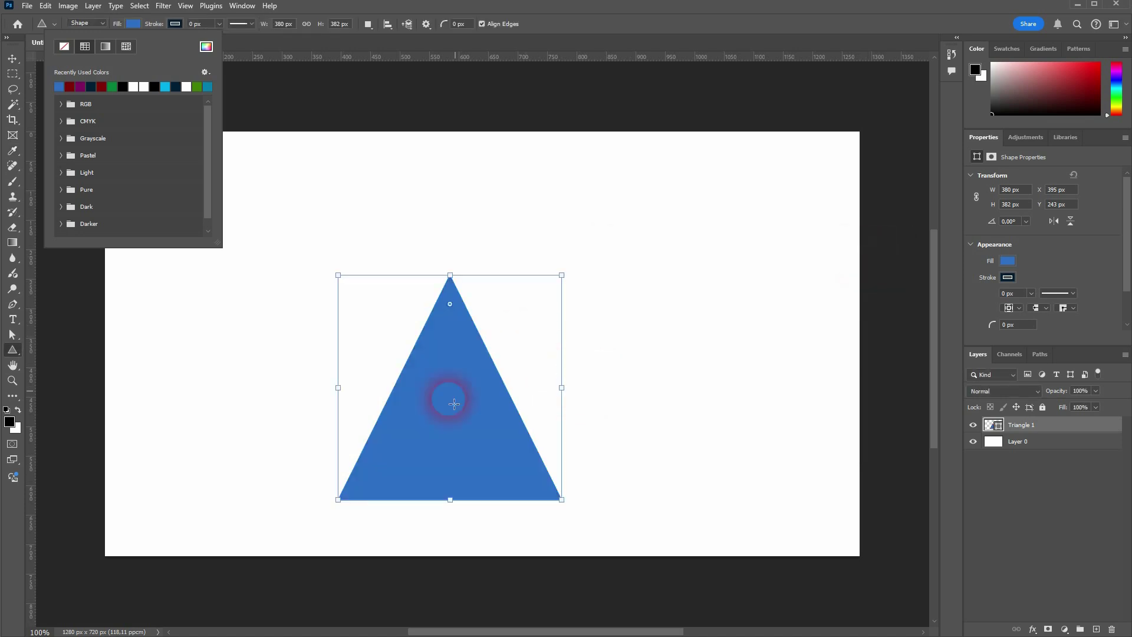
pyautogui.click(274, 150)
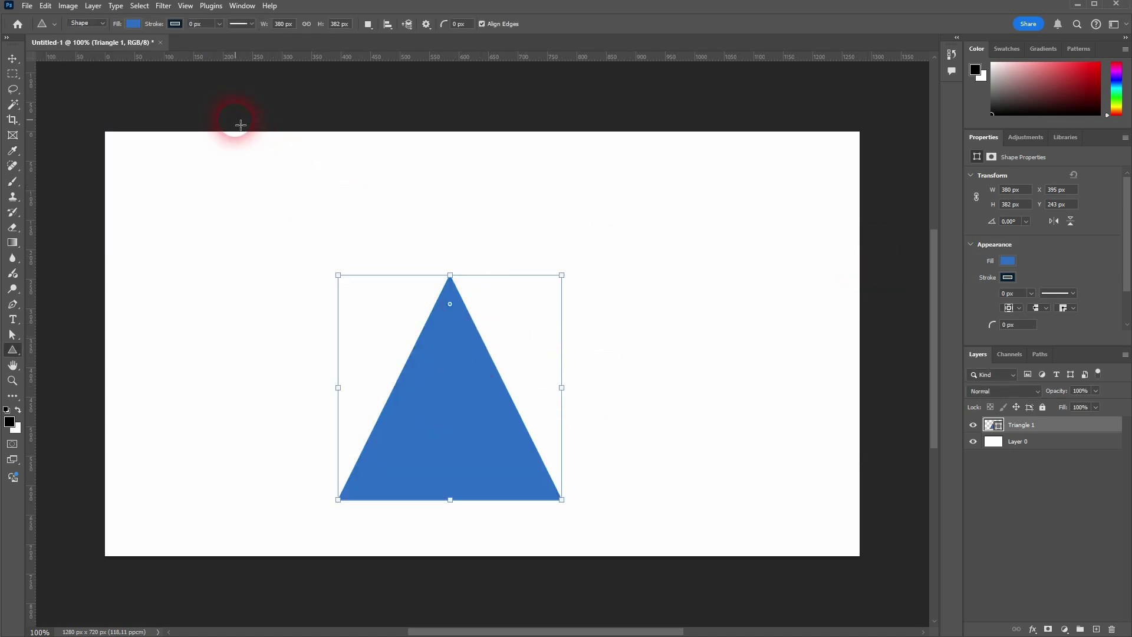
pyautogui.click(93, 26)
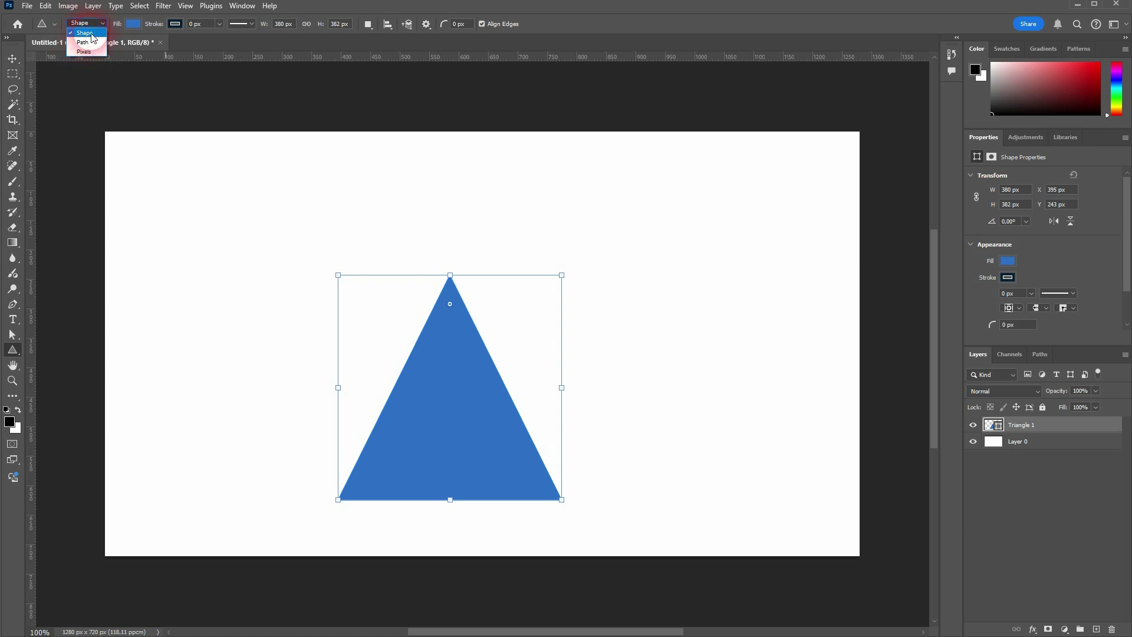
# - Delete the Triangle 1 layer, then draw a new triangle and undo it with Ctrl+Z
pyautogui.click(88, 33)
pyautogui.click(1057, 433)
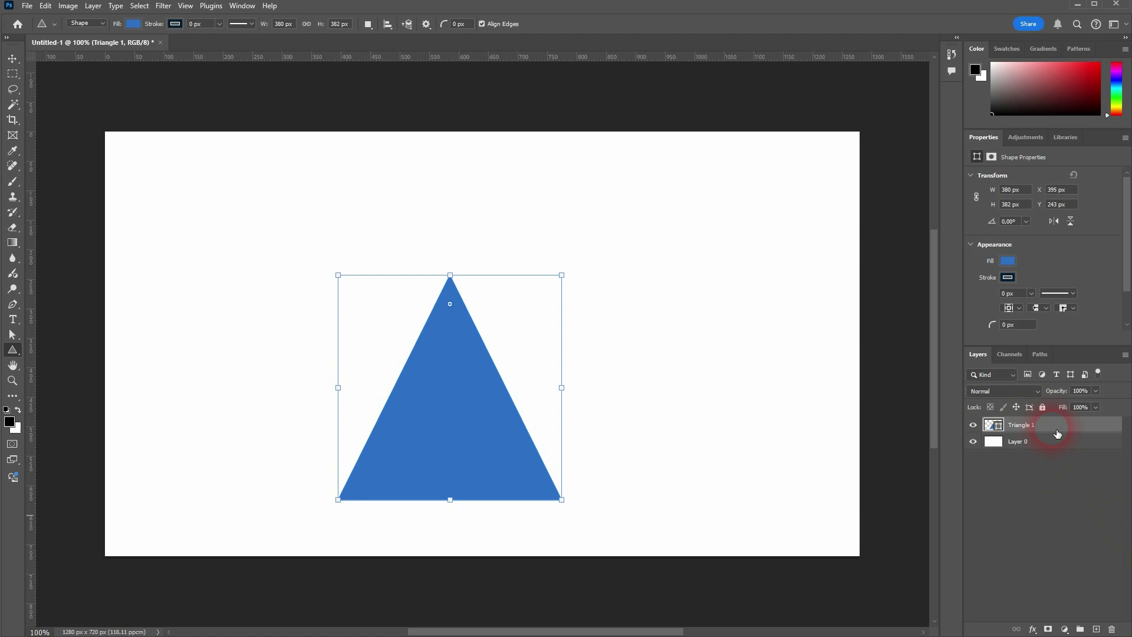
pyautogui.click(1112, 629)
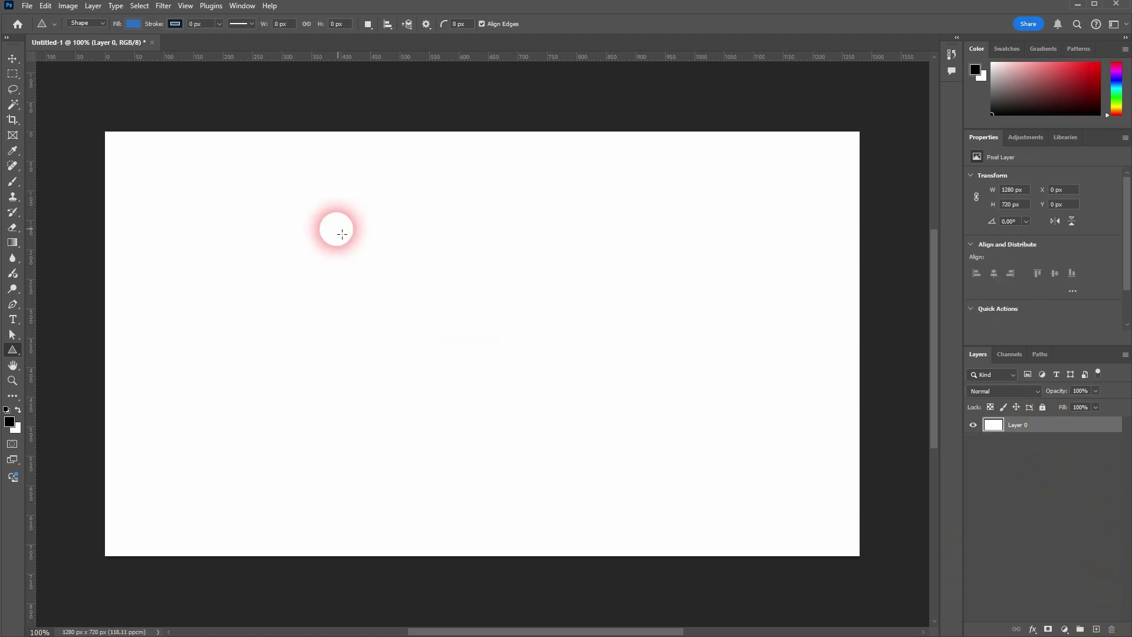
pyautogui.moveTo(332, 238); pyautogui.dragTo(642, 526)
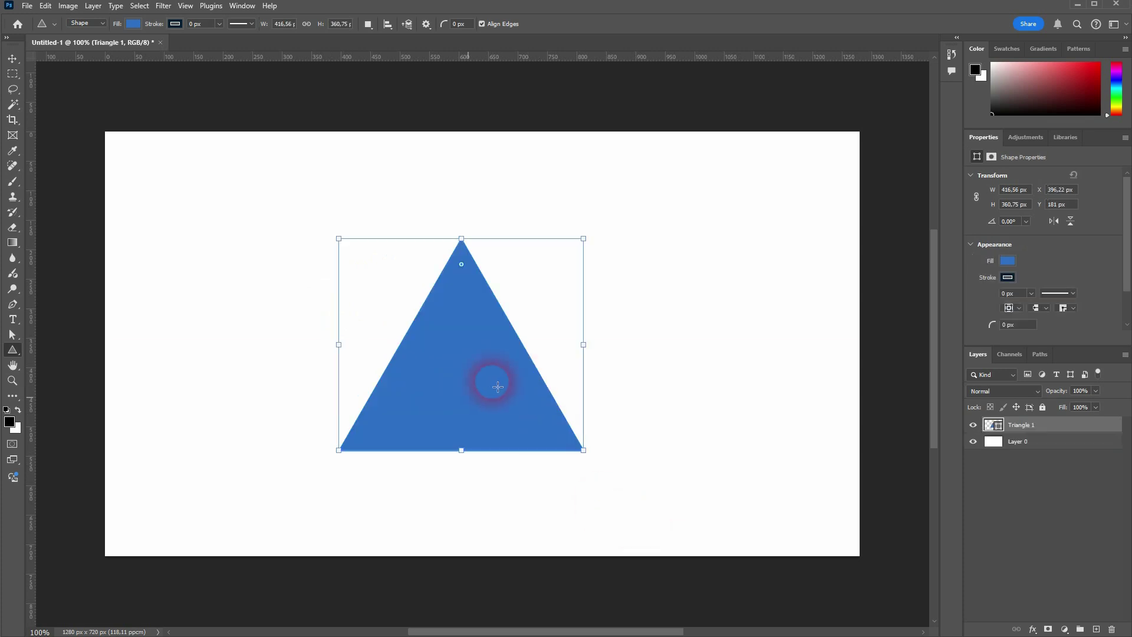
pyautogui.hotkey('ctrl', 'z')
# - Draw another triangle, then delete both triangle layers so only Layer 0 remains
pyautogui.moveTo(351, 242); pyautogui.dragTo(573, 396)
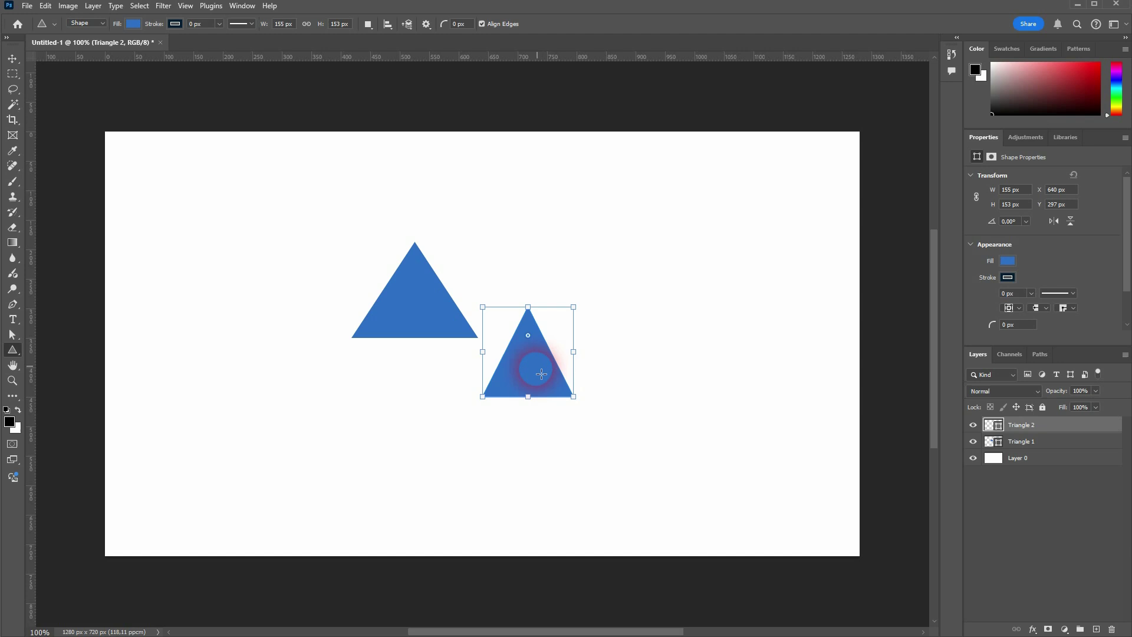
pyautogui.click(1042, 442)
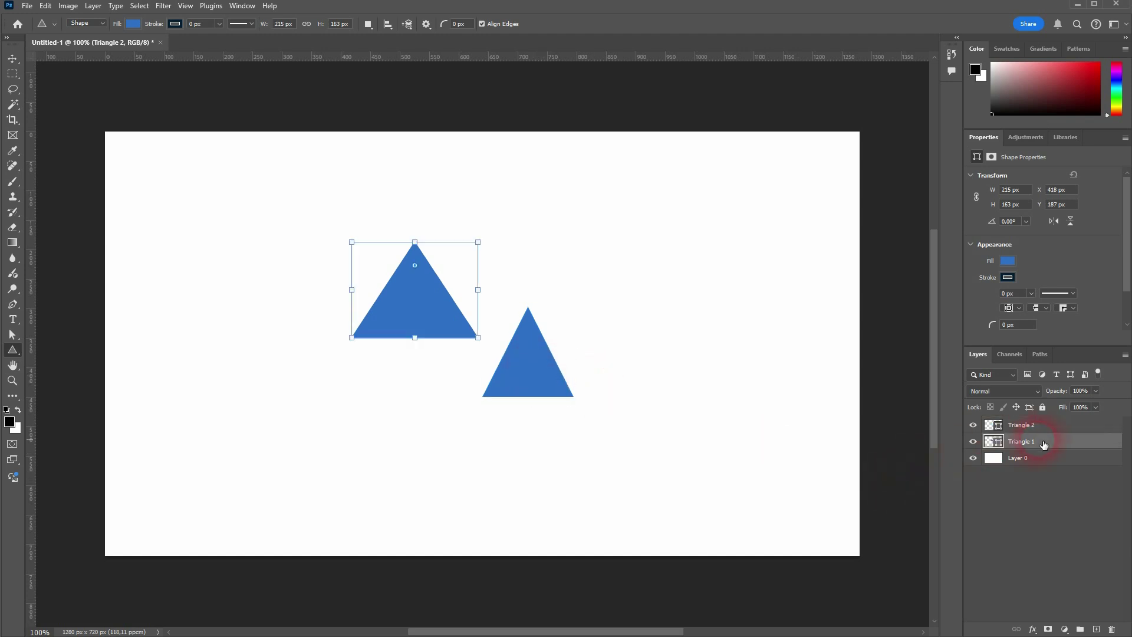
pyautogui.click(1043, 430)
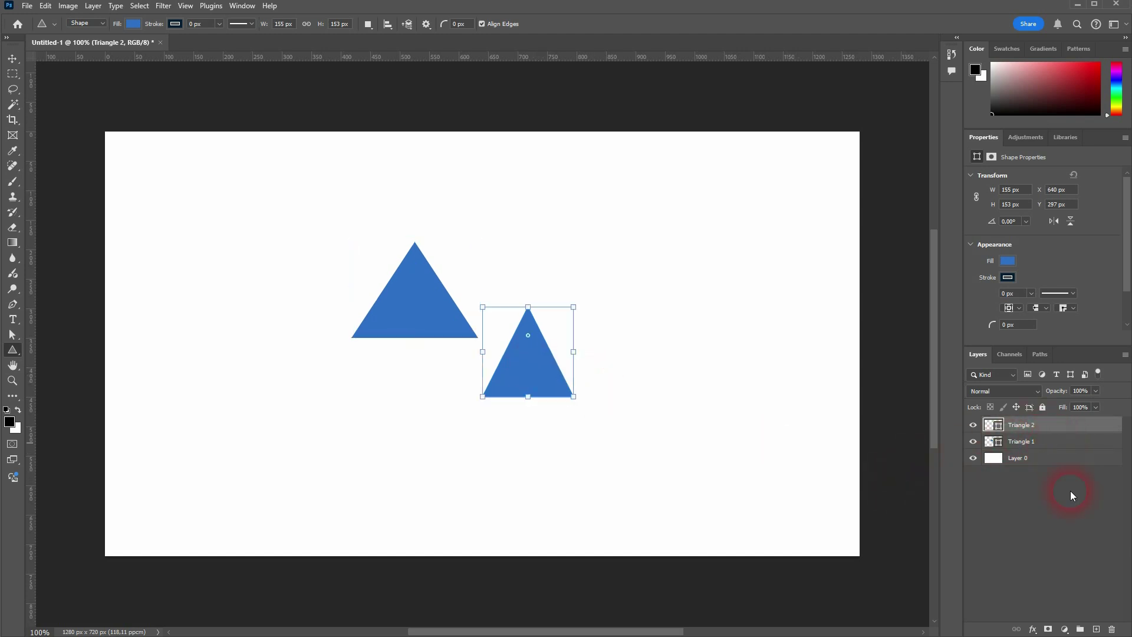
pyautogui.click(1112, 629)
pyautogui.click(1113, 630)
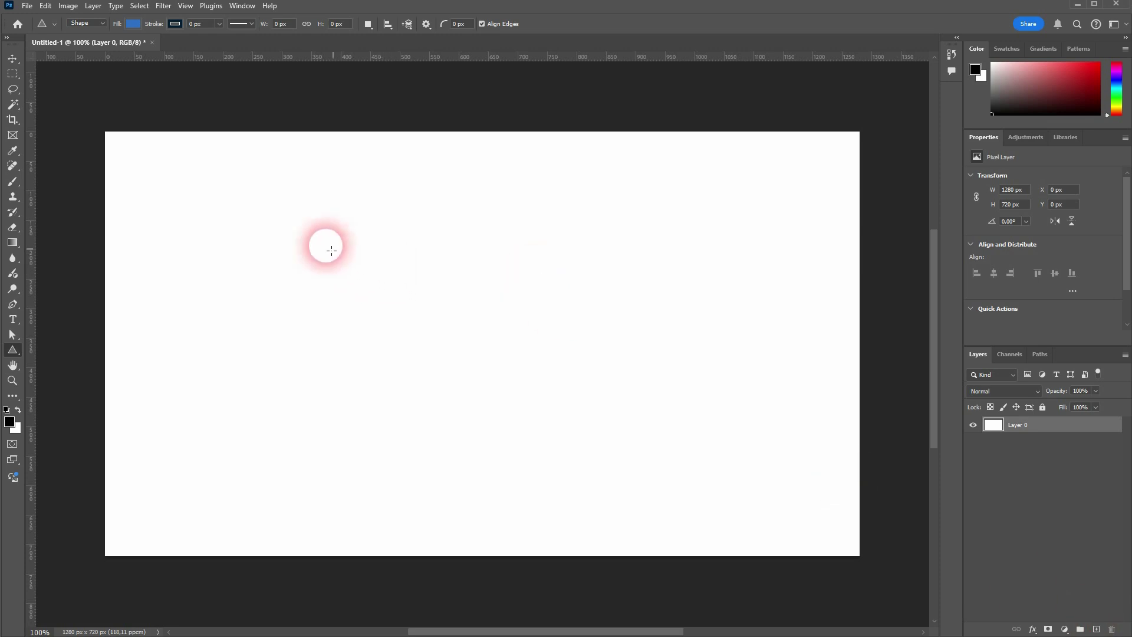
# - Draw a large and a narrow triangle, switch to Combine Shapes, and add two triangles at right
pyautogui.moveTo(303, 238); pyautogui.dragTo(616, 490)
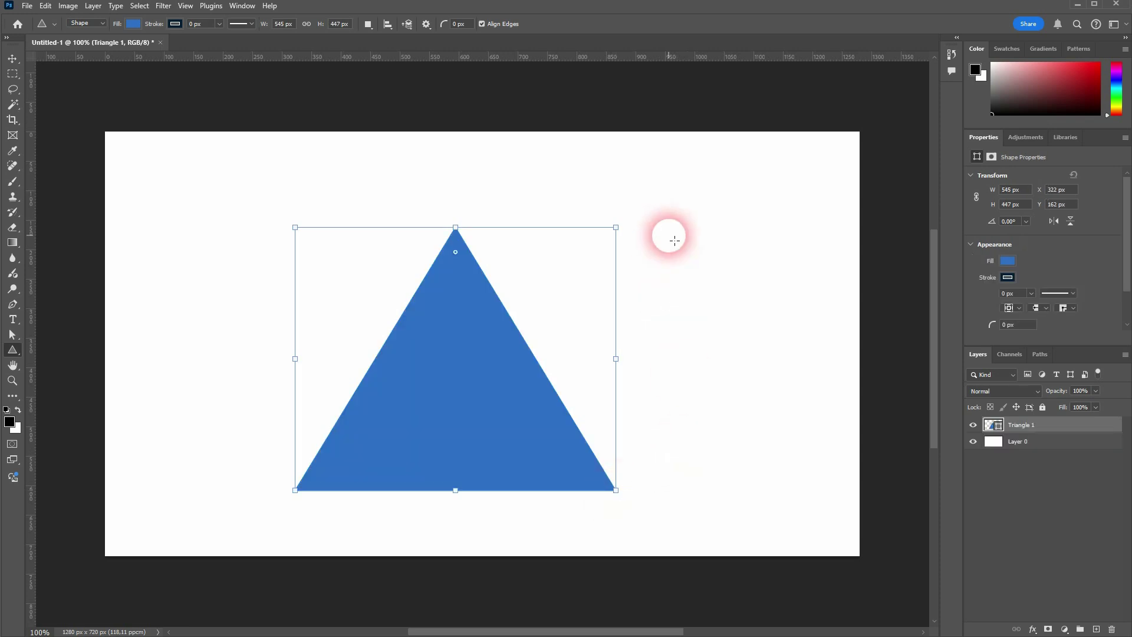
pyautogui.moveTo(669, 235); pyautogui.dragTo(797, 410)
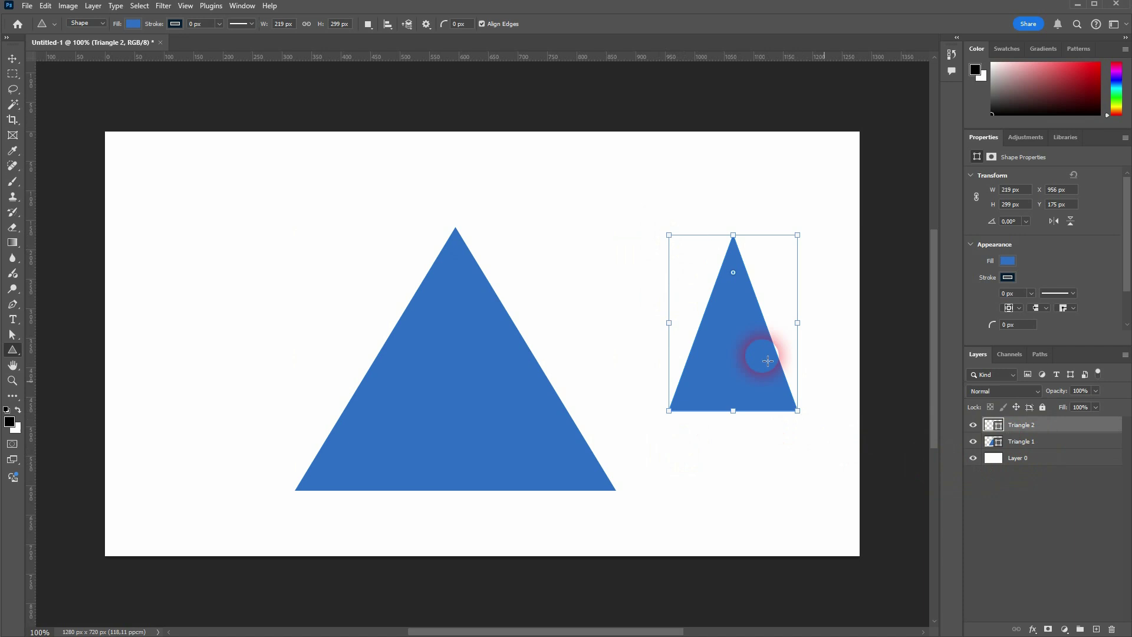
pyautogui.click(375, 27)
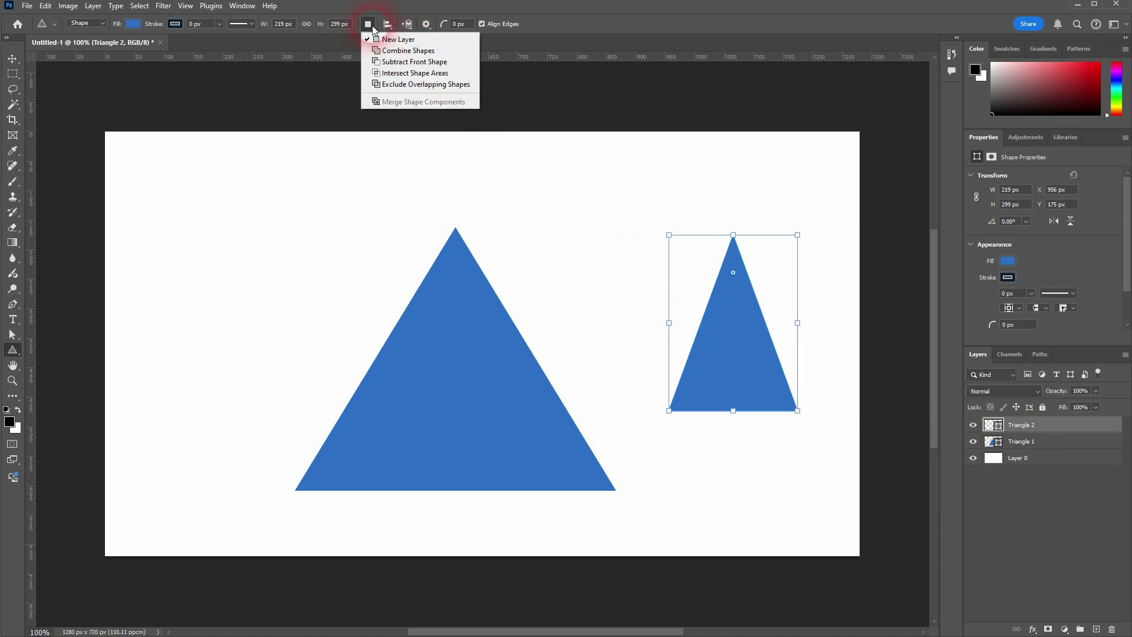
pyautogui.click(412, 50)
pyautogui.moveTo(594, 225); pyautogui.dragTo(747, 367)
pyautogui.moveTo(805, 233); pyautogui.dragTo(759, 344)
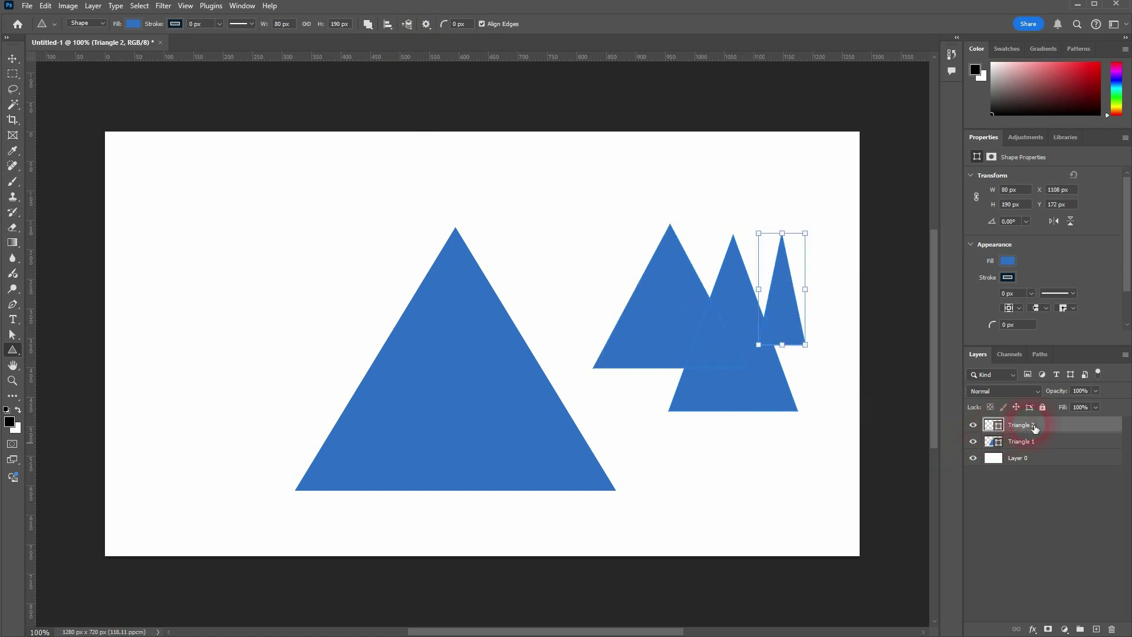
# - Add three small triangles beneath the big triangle on Triangle 1, then set Path Operations to New Layer
pyautogui.click(1025, 442)
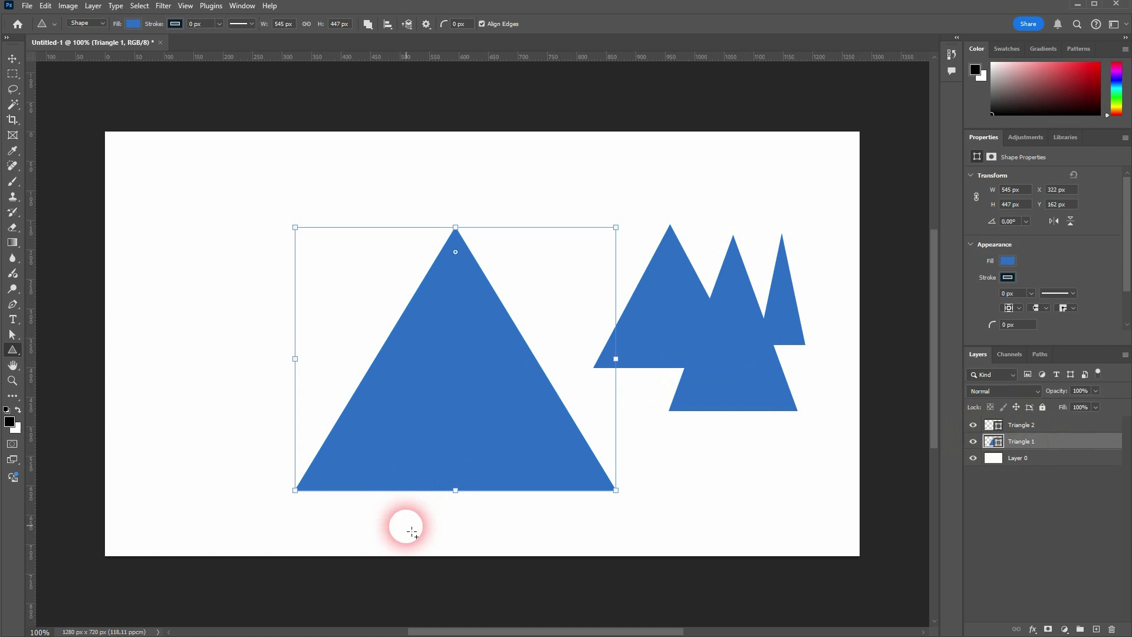
pyautogui.moveTo(405, 526); pyautogui.dragTo(467, 456)
pyautogui.moveTo(495, 523); pyautogui.dragTo(576, 468)
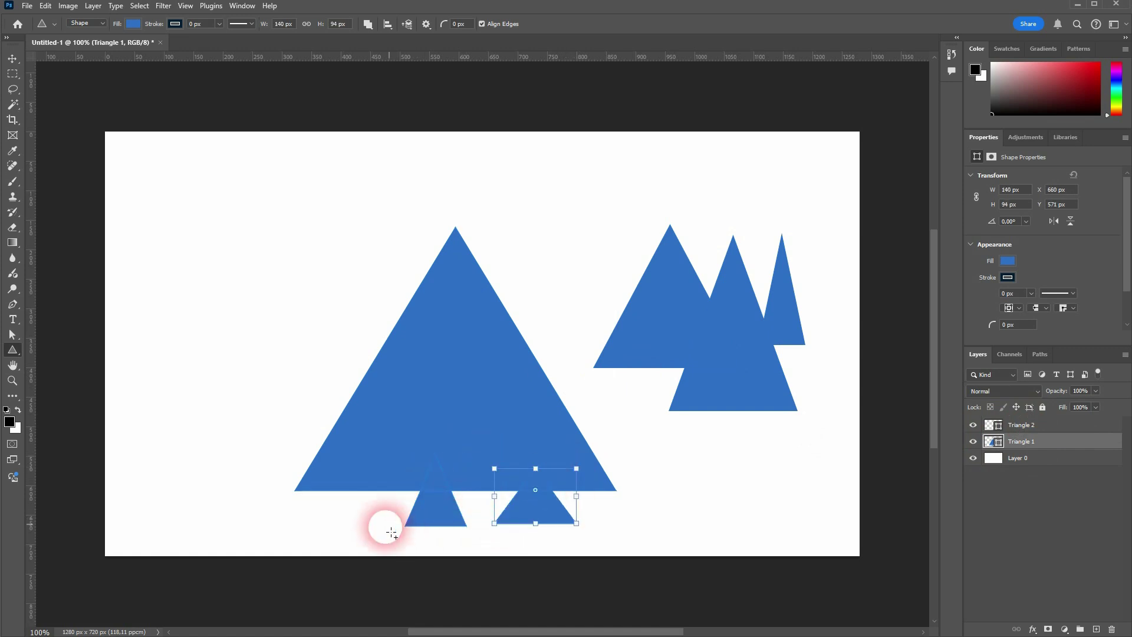
pyautogui.moveTo(392, 541); pyautogui.dragTo(547, 459)
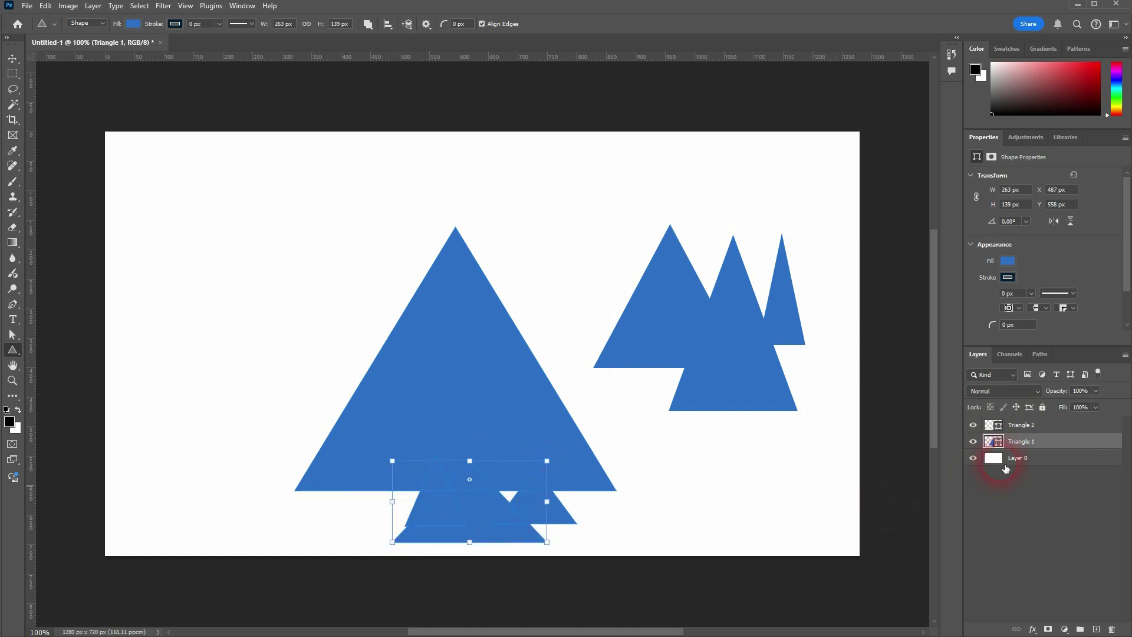
pyautogui.click(1025, 463)
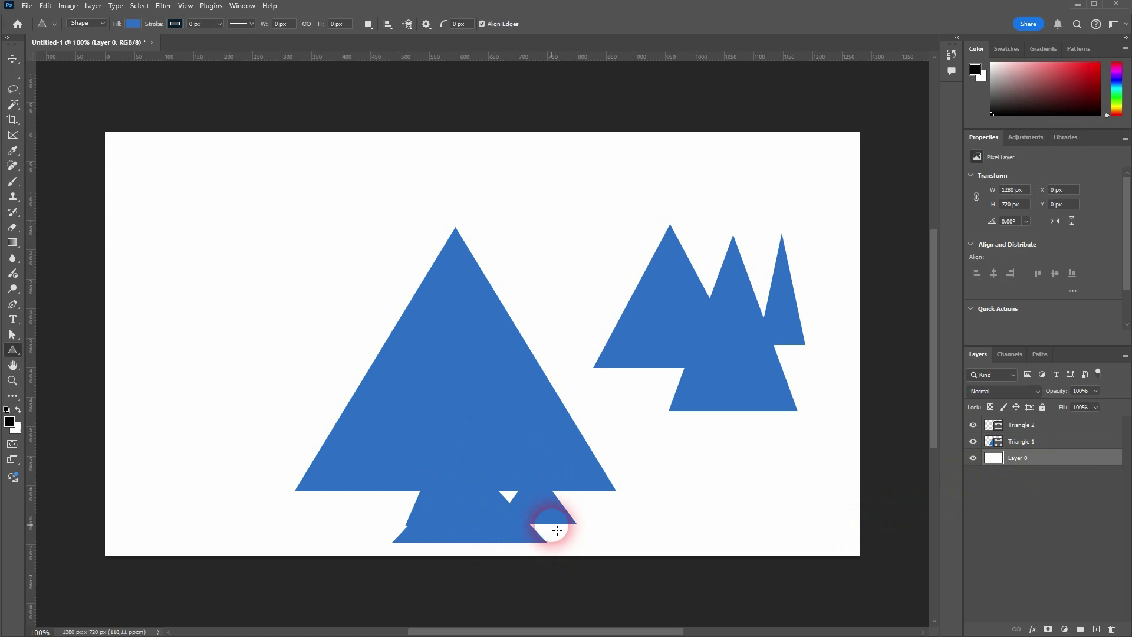
pyautogui.click(368, 24)
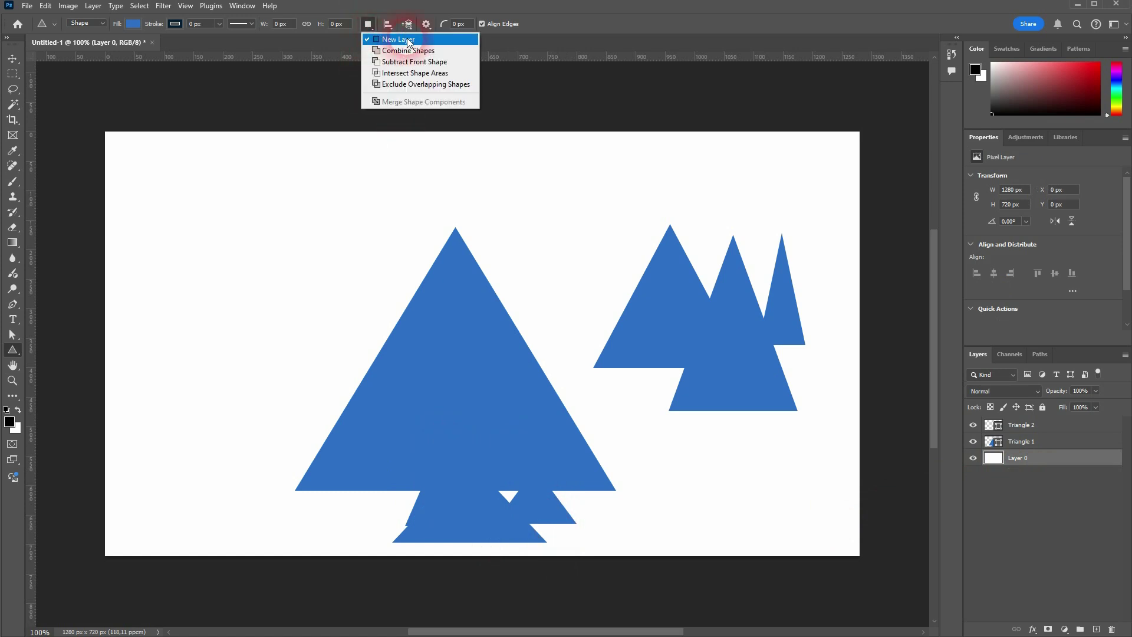
pyautogui.click(365, 28)
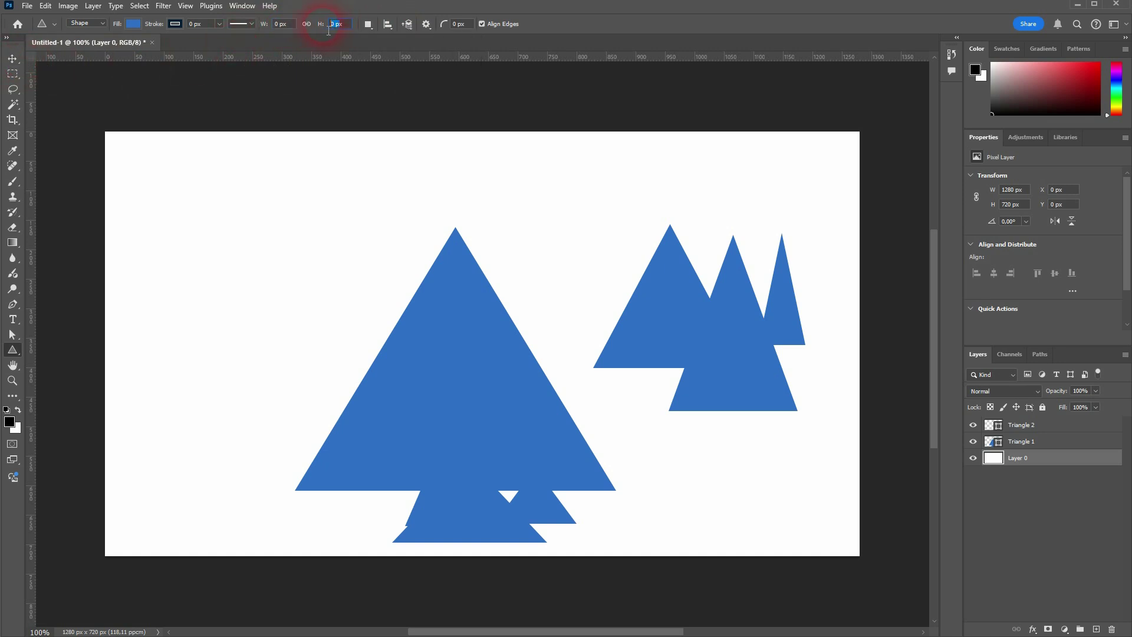
# - Delete the Triangle 2 and Triangle 1 layers
pyautogui.click(1107, 413)
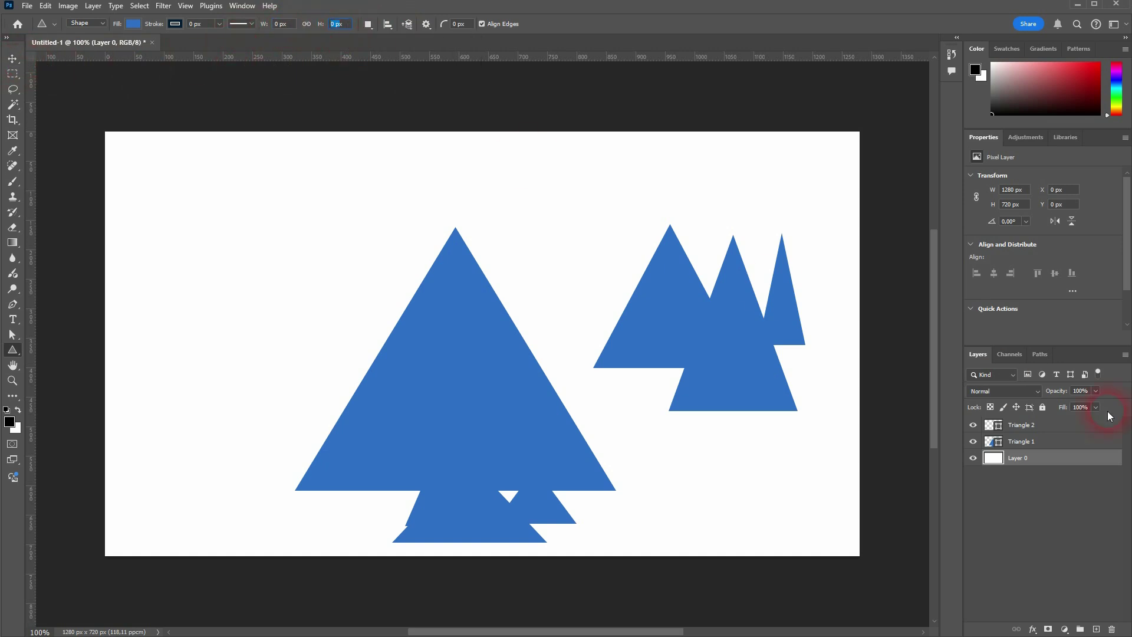
pyautogui.click(1071, 429)
pyautogui.click(1117, 630)
pyautogui.click(1116, 630)
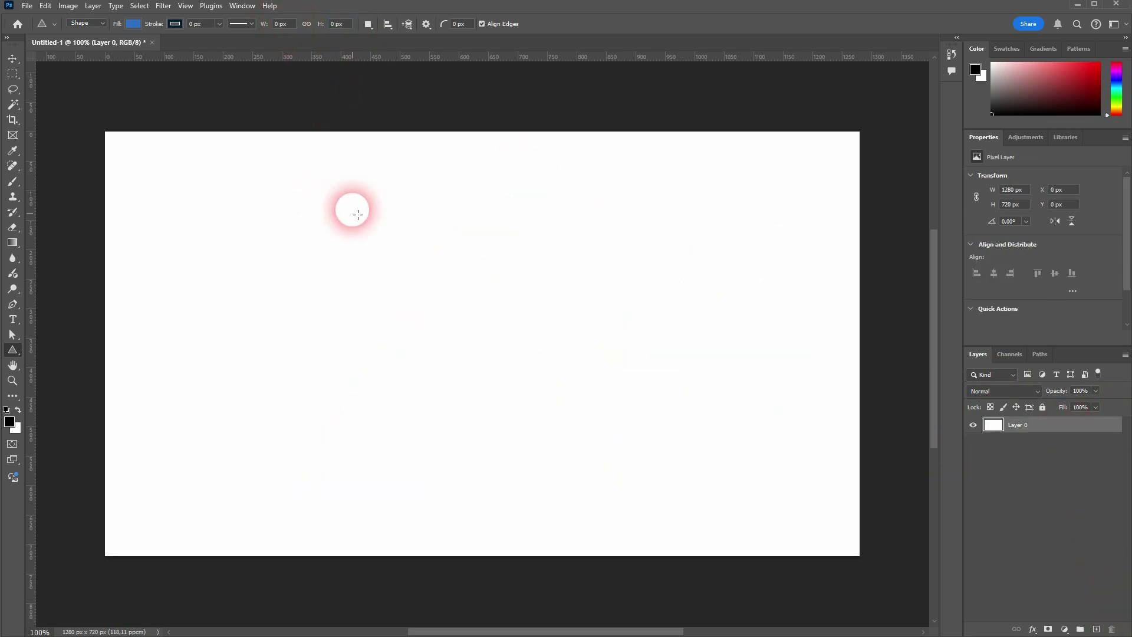
# - Draw a new triangle and size it to W 500 px, H 250 px
pyautogui.moveTo(353, 198); pyautogui.dragTo(585, 462)
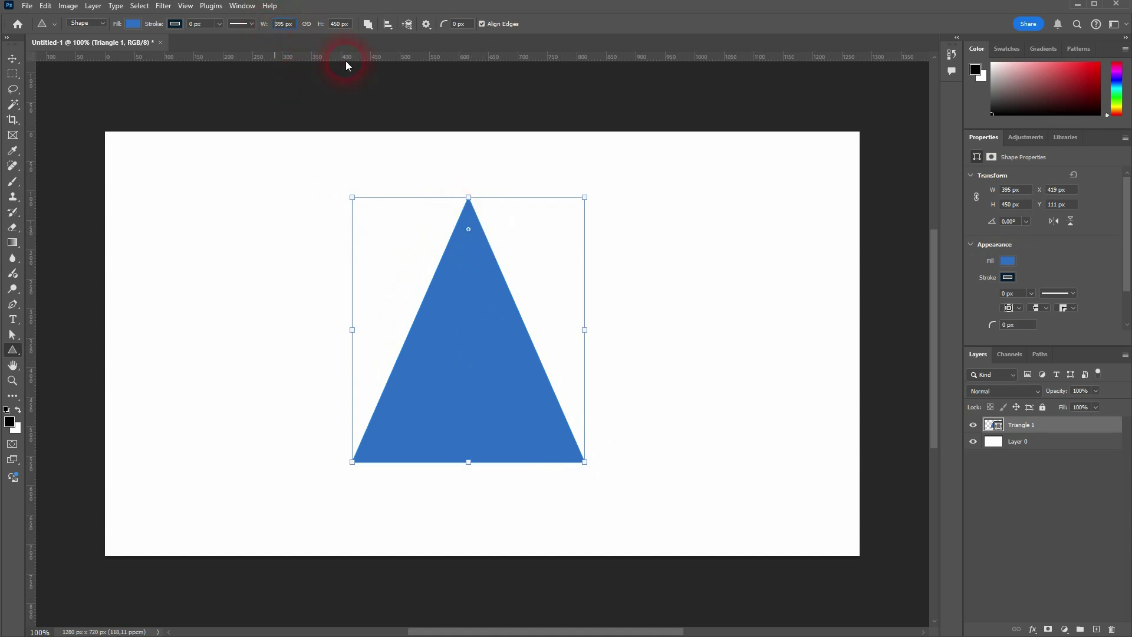
pyautogui.write('500')
pyautogui.press('Tab')
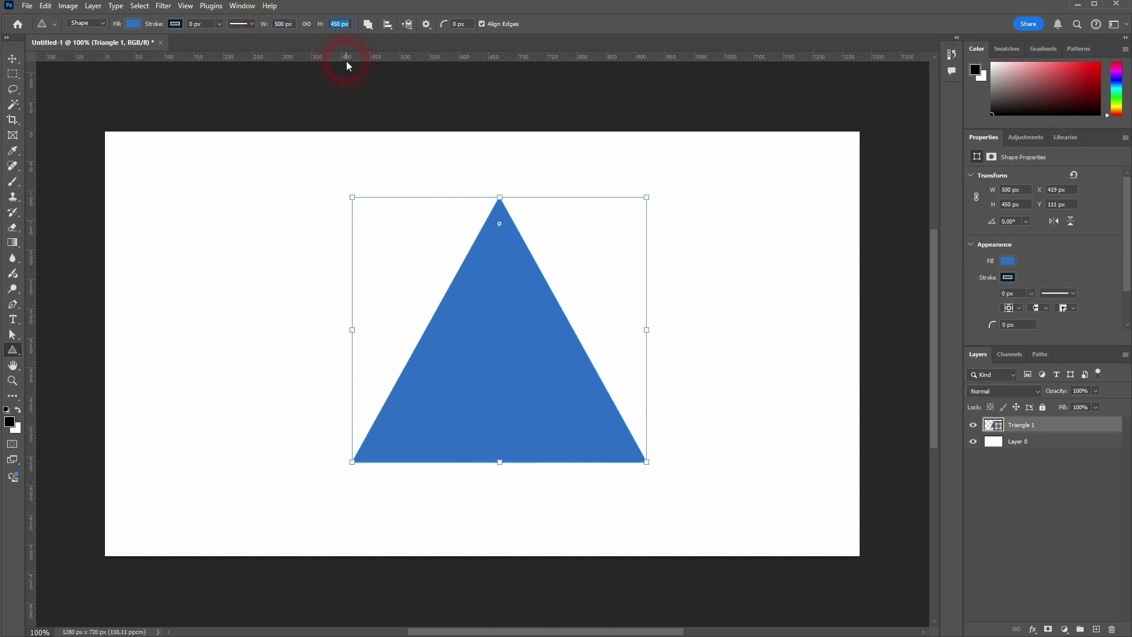
pyautogui.write('800')
pyautogui.press('Return')
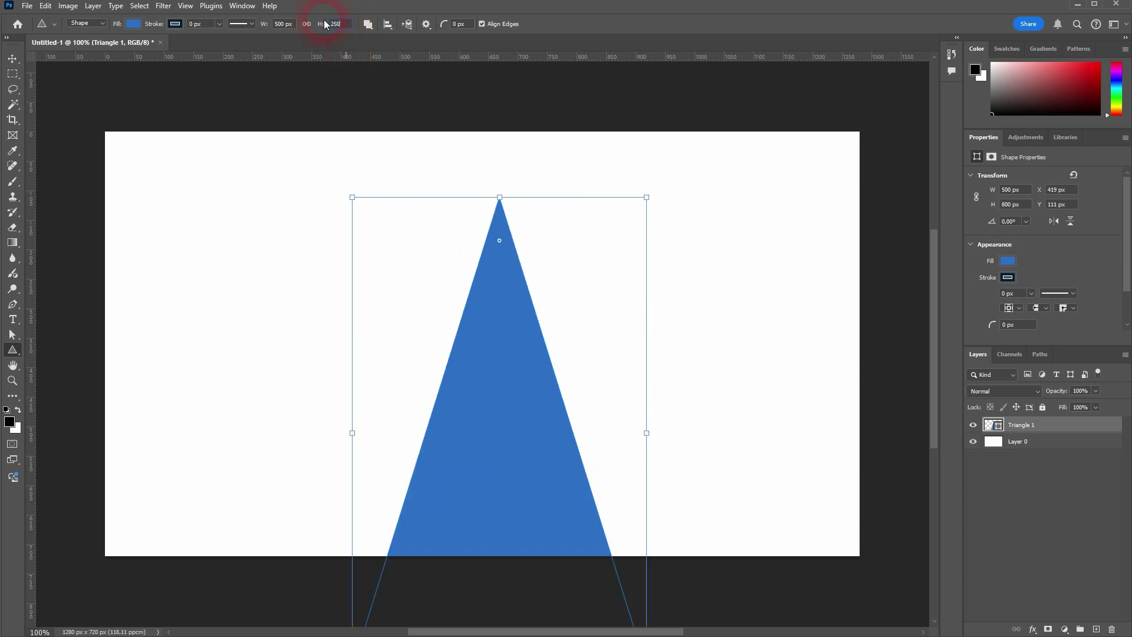
pyautogui.write('250')
pyautogui.press('Return')
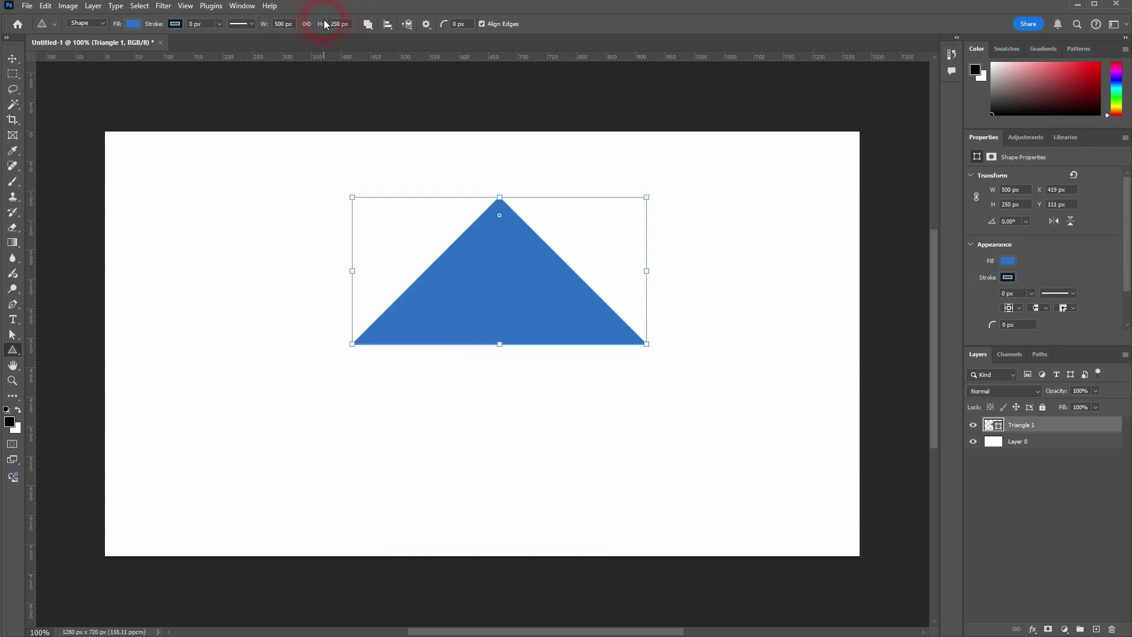
# - Move the triangle left and down with the Move tool, then return to the Triangle tool
pyautogui.click(12, 59)
pyautogui.moveTo(516, 322); pyautogui.dragTo(494, 383)
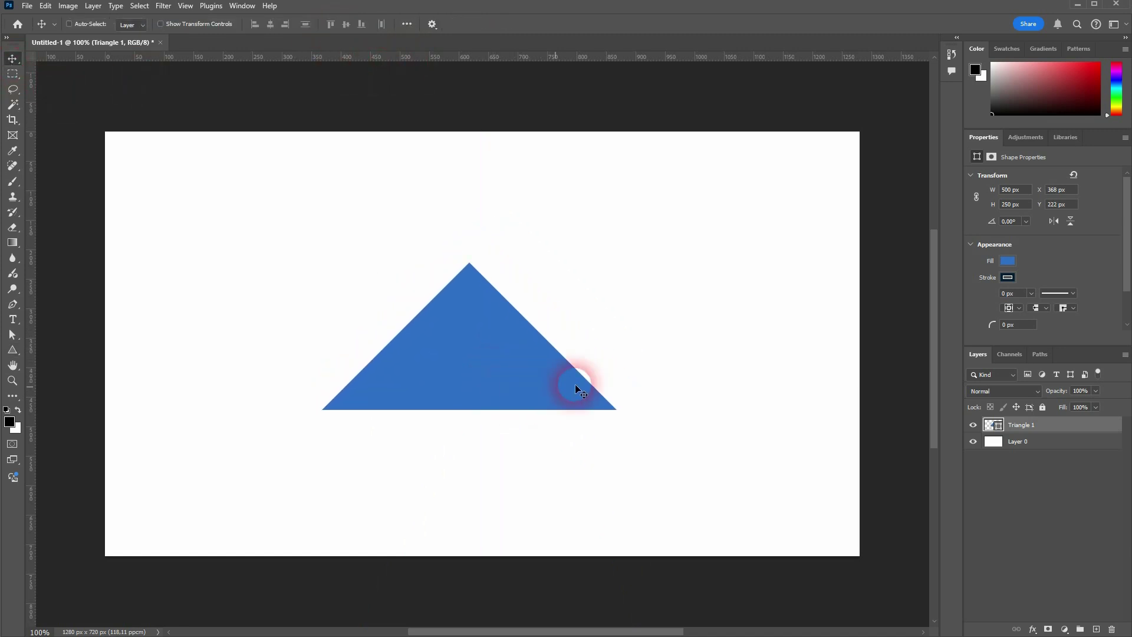
pyautogui.click(1039, 446)
pyautogui.click(1026, 425)
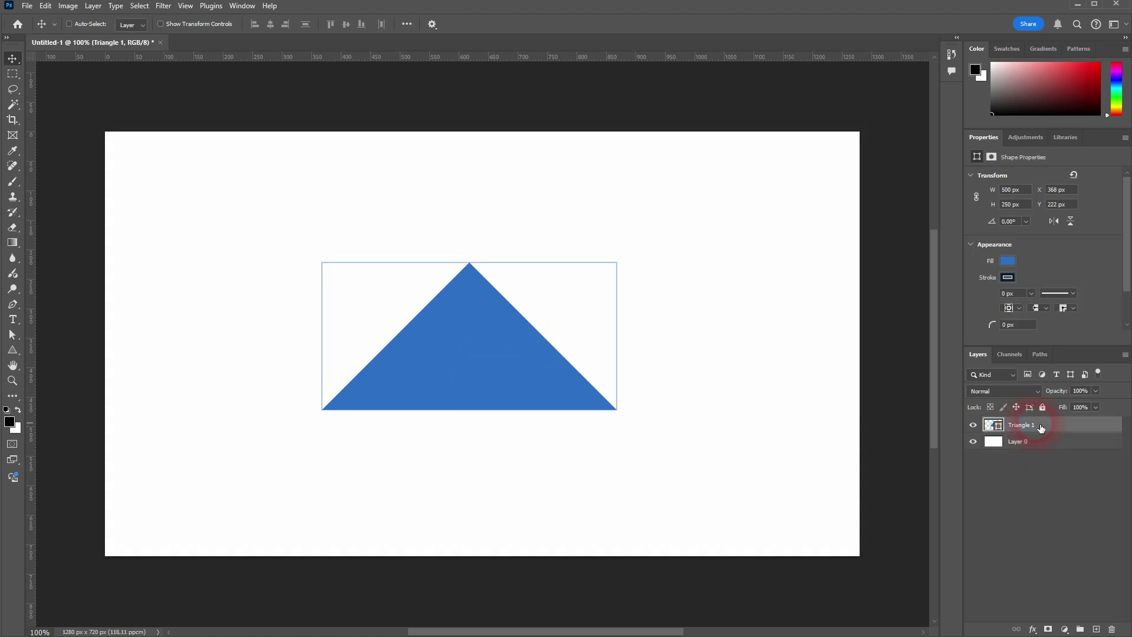
pyautogui.click(302, 343)
pyautogui.click(12, 353)
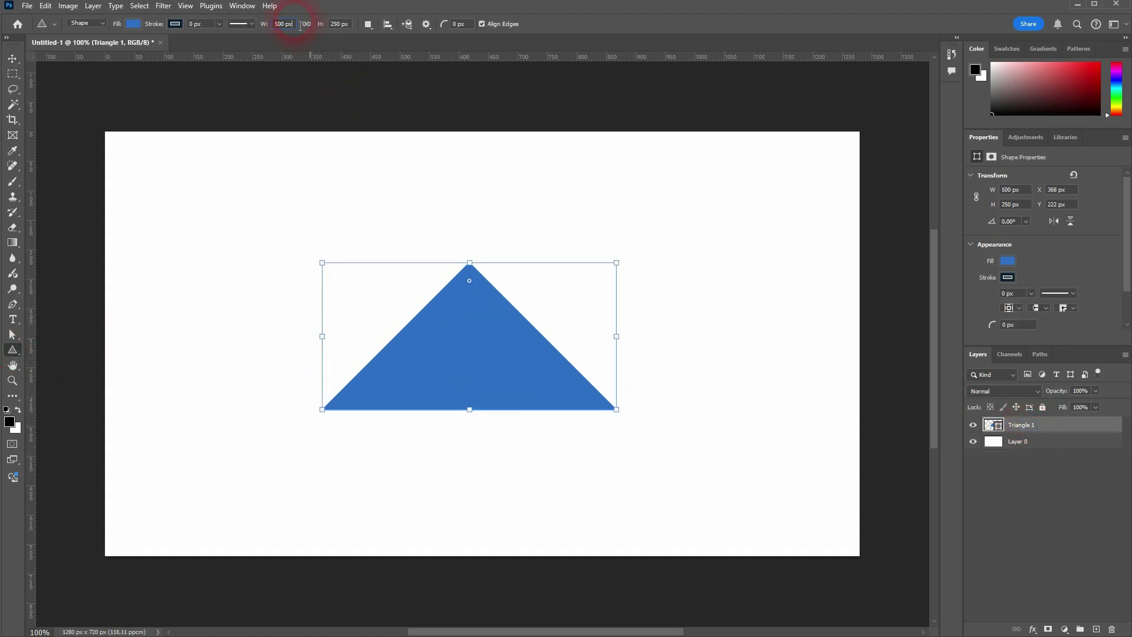
# - Set the triangle's width to 400 px in the options bar
pyautogui.click(266, 20)
pyautogui.write('400')
pyautogui.press('Return')
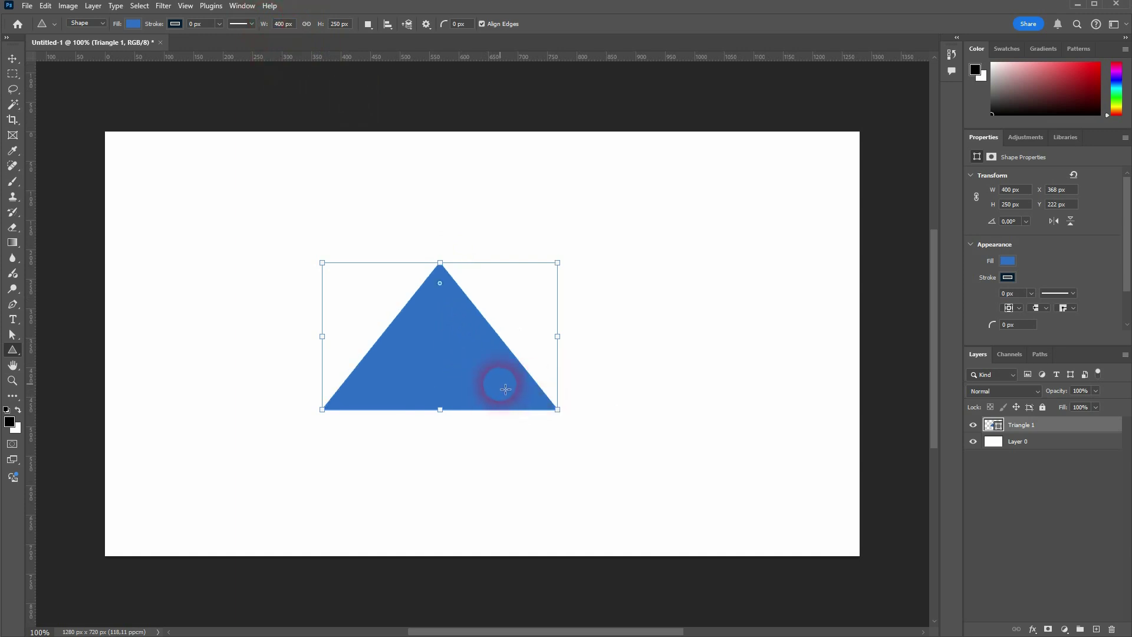
# - Nudge the triangle slightly right and down, then reselect the Triangle 1 layer
pyautogui.click(13, 59)
pyautogui.moveTo(423, 357); pyautogui.dragTo(465, 370)
pyautogui.click(590, 348)
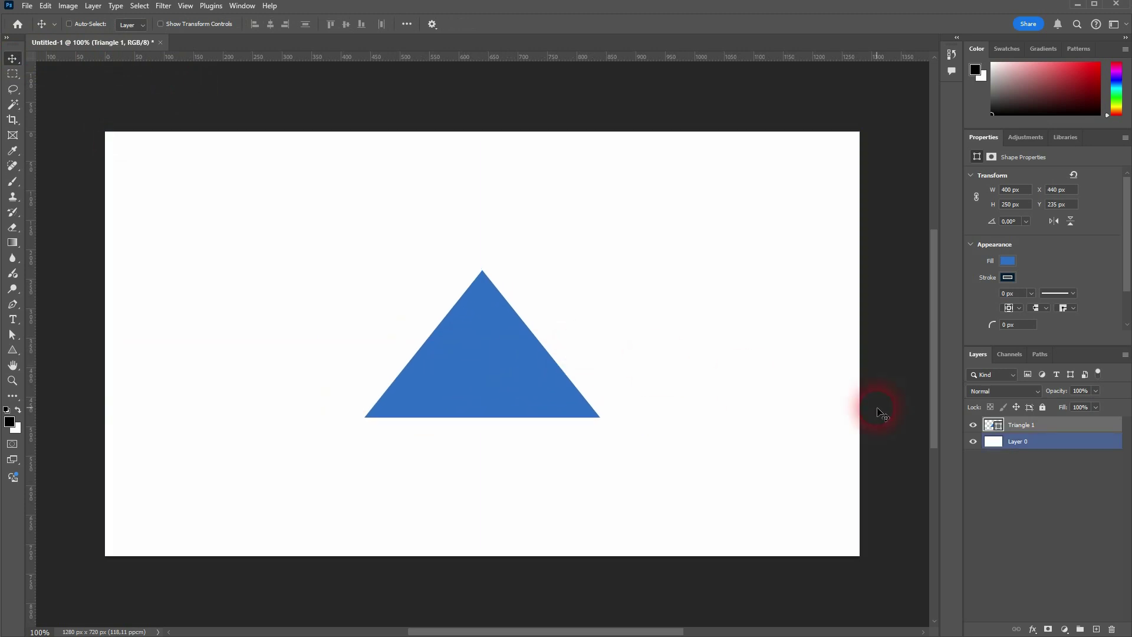
pyautogui.click(1000, 518)
pyautogui.click(1026, 446)
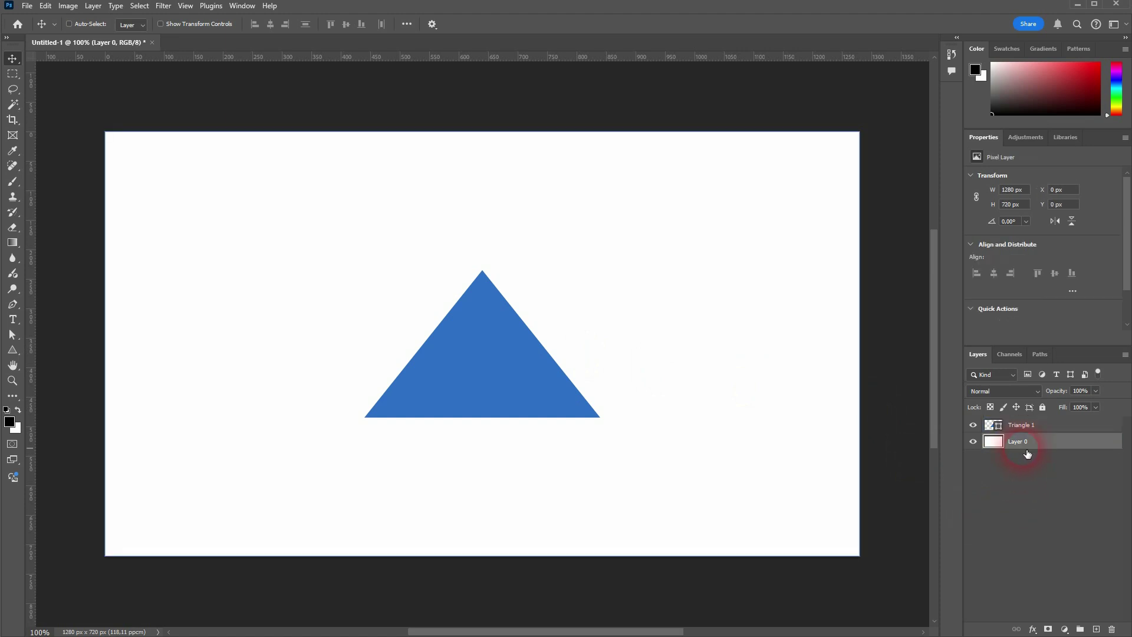
pyautogui.click(1051, 433)
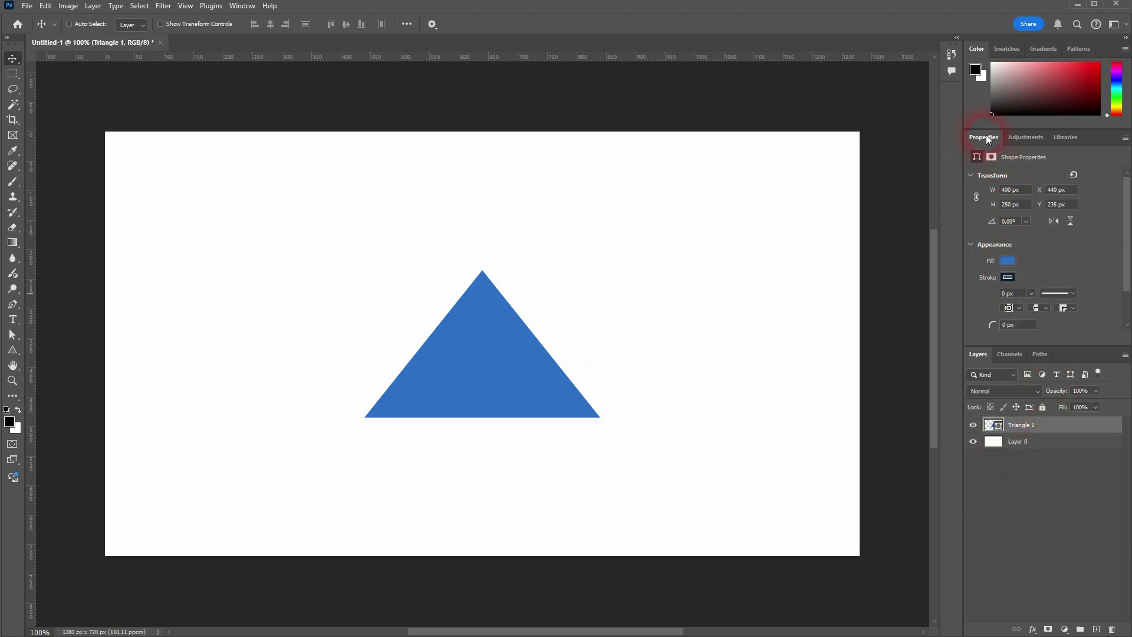
pyautogui.click(1026, 447)
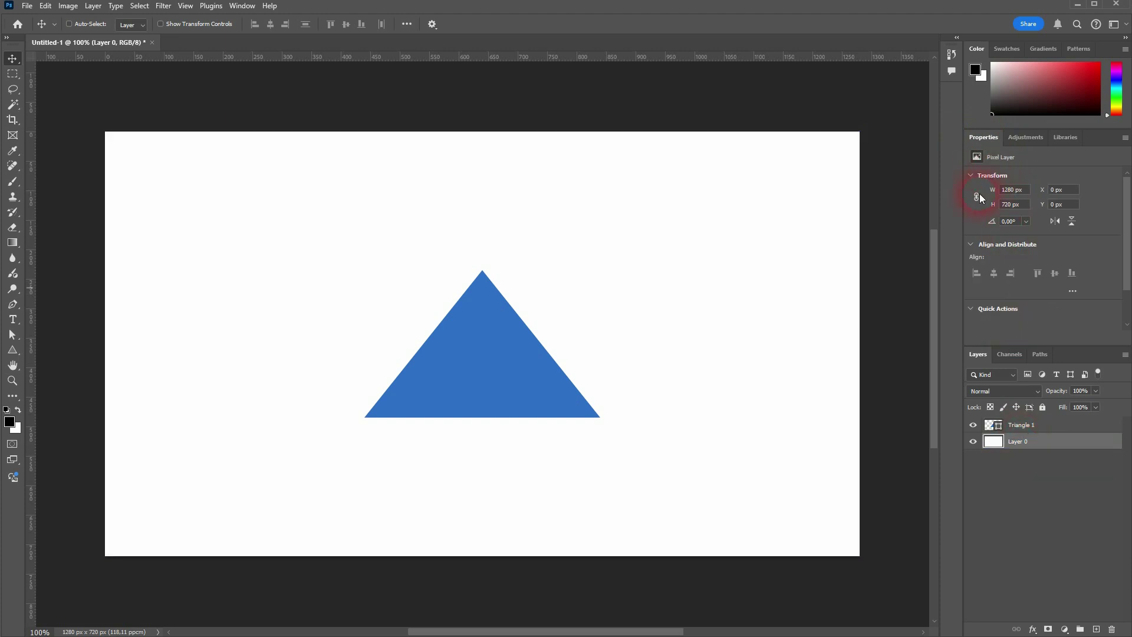
pyautogui.click(1028, 436)
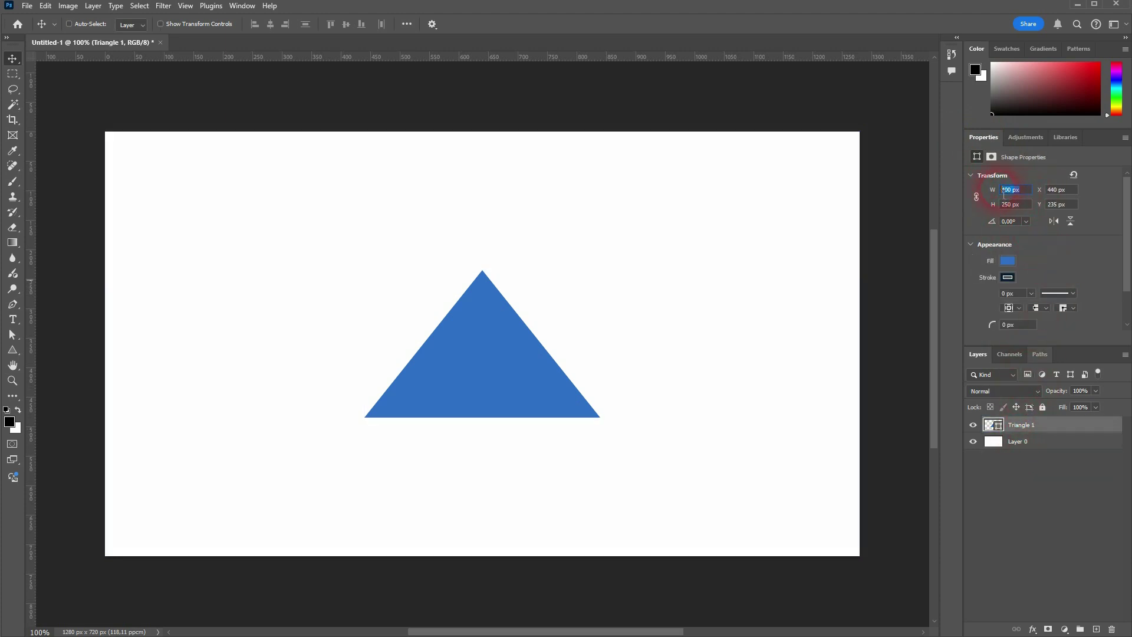
# - In Properties, try a 500 px height, then set the height back to 250 px
pyautogui.click(1049, 189)
pyautogui.press('Tab')
pyautogui.write('500')
pyautogui.press('Return')
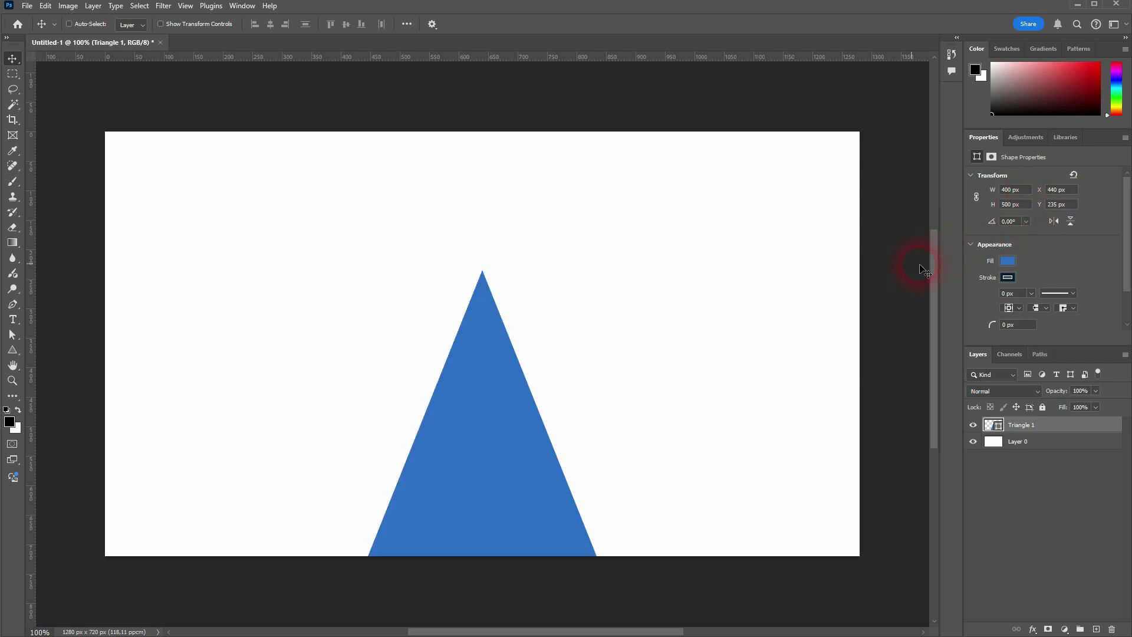
pyautogui.doubleClick(1015, 206)
pyautogui.moveTo(1021, 207); pyautogui.dragTo(1001, 206)
pyautogui.write('250')
pyautogui.press('Return')
# - Set the triangle's Y position to 400 px in Properties
pyautogui.moveTo(1075, 205); pyautogui.dragTo(1049, 211)
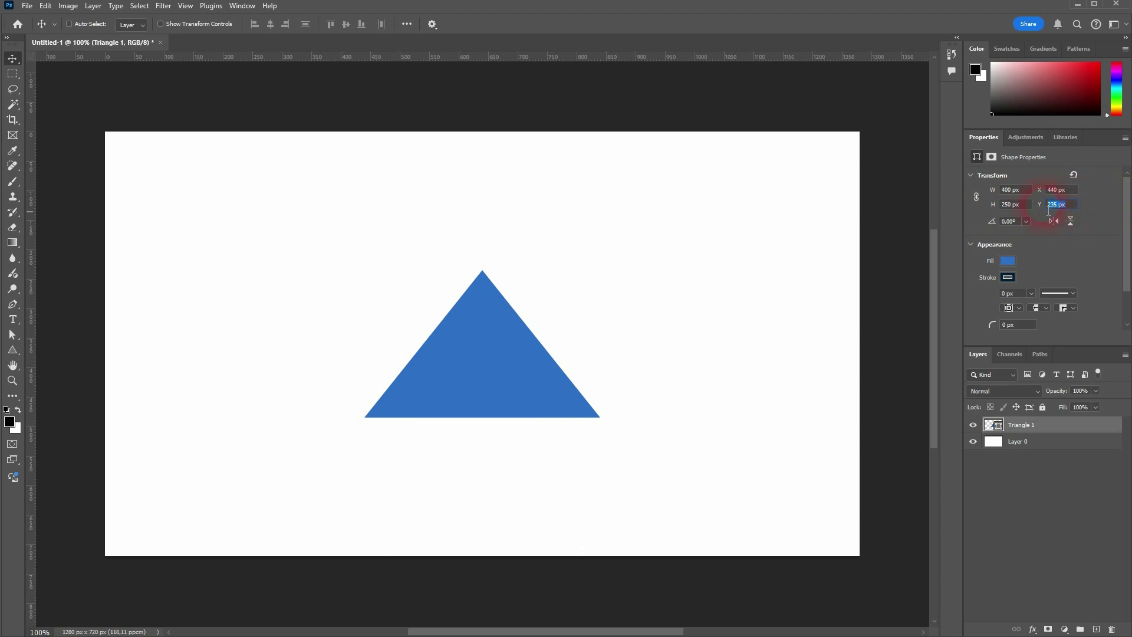
pyautogui.write('400')
pyautogui.press('Return')
pyautogui.click(862, 323)
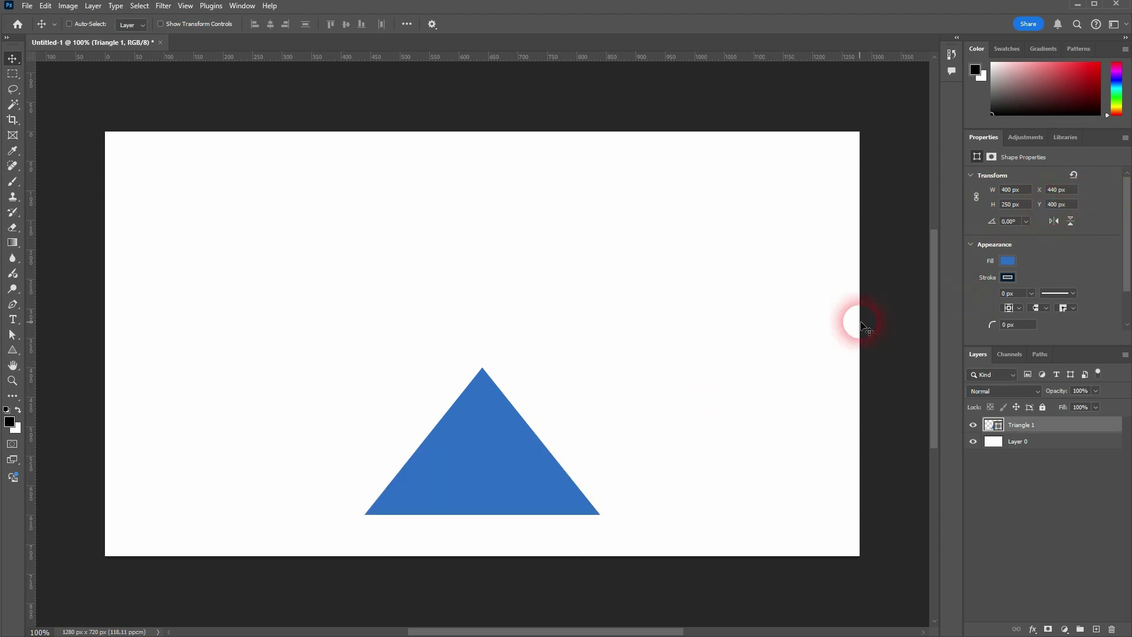
pyautogui.click(1010, 302)
pyautogui.click(1063, 260)
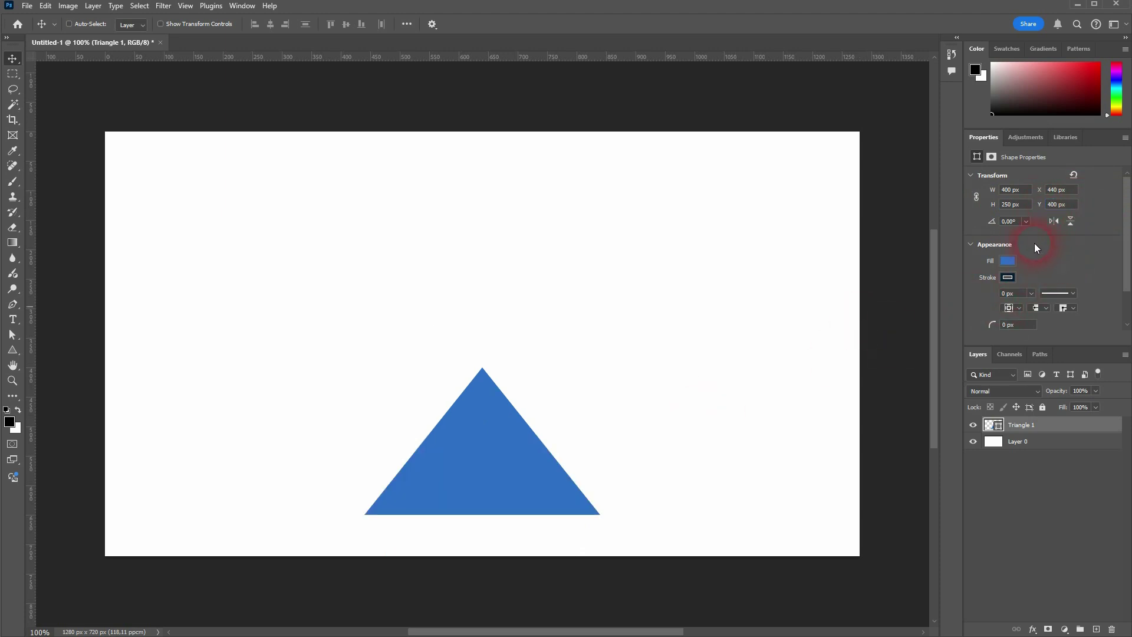
# - Rotate the triangle to 45°, scrub it to 42,40°, then reset rotation to 0°
pyautogui.click(1025, 221)
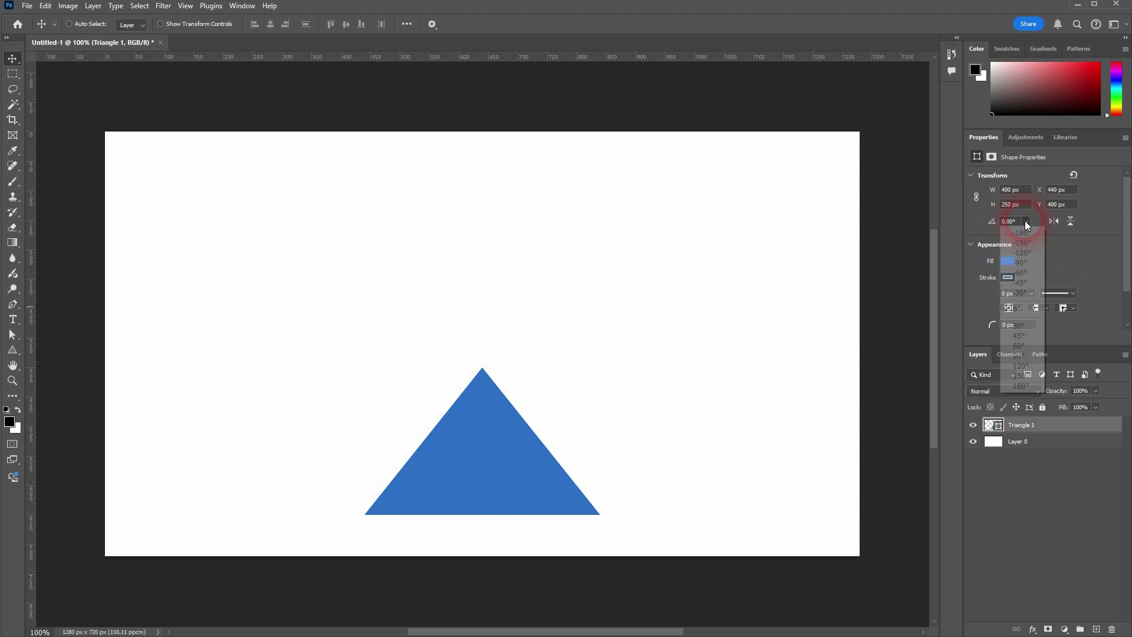
pyautogui.click(1026, 336)
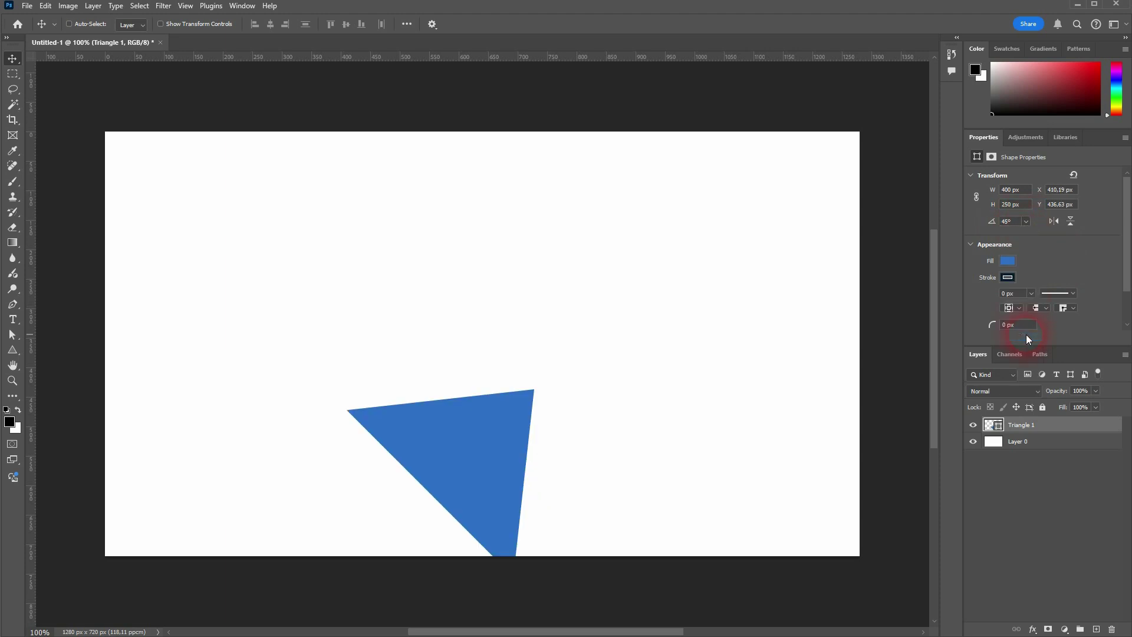
pyautogui.click(1011, 223)
pyautogui.moveTo(1004, 225); pyautogui.dragTo(859, 236)
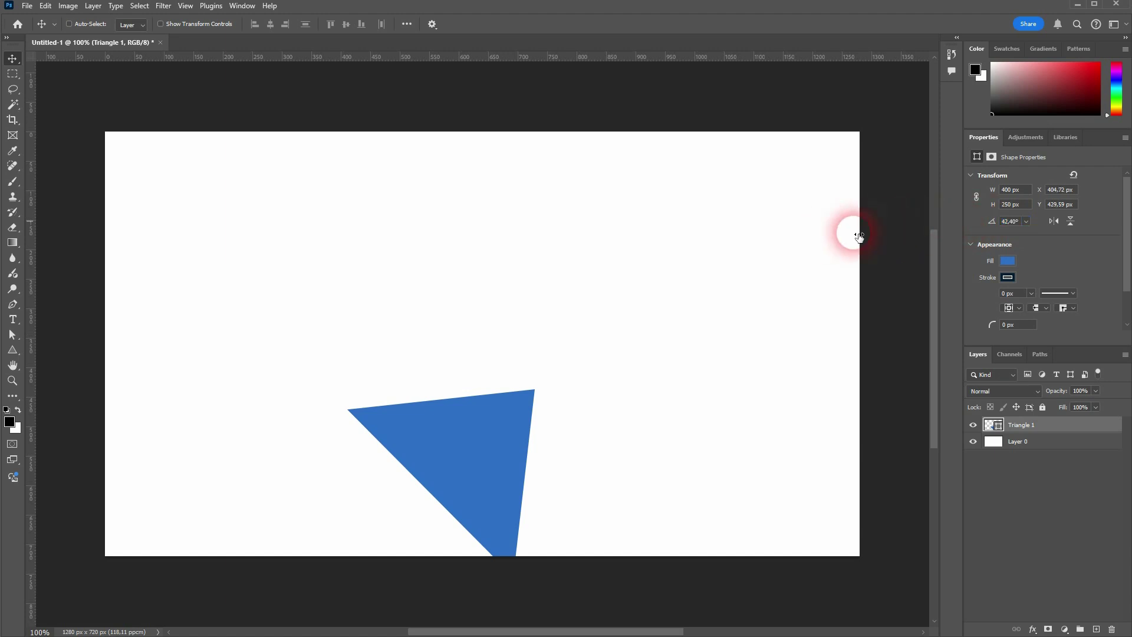
pyautogui.click(1028, 220)
pyautogui.click(1029, 309)
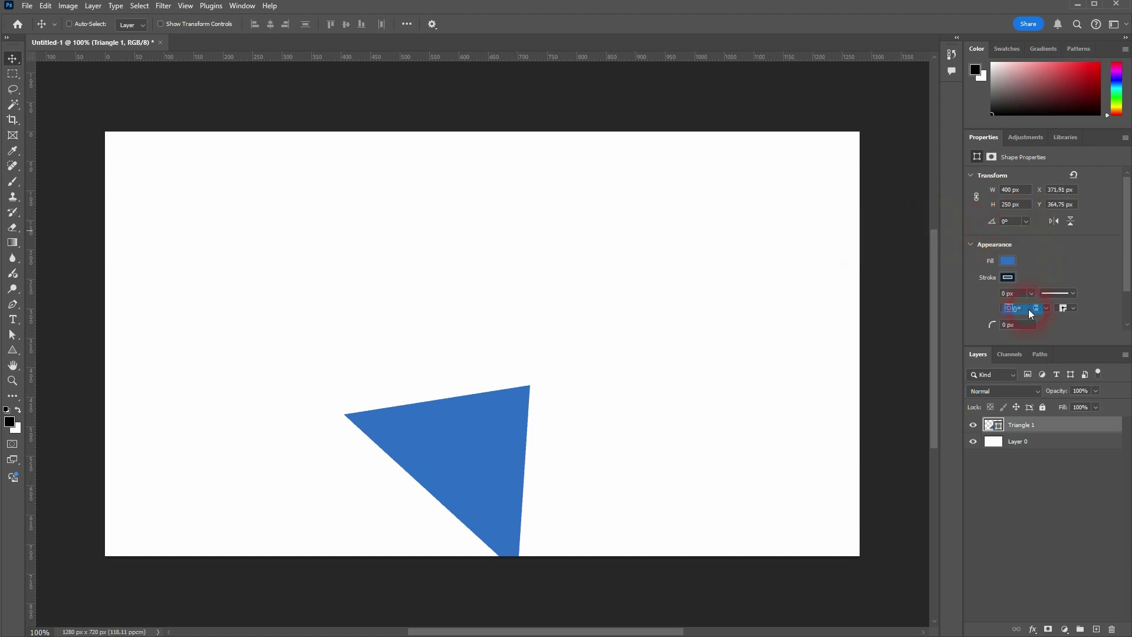
pyautogui.scroll(-2, 1089, 253)
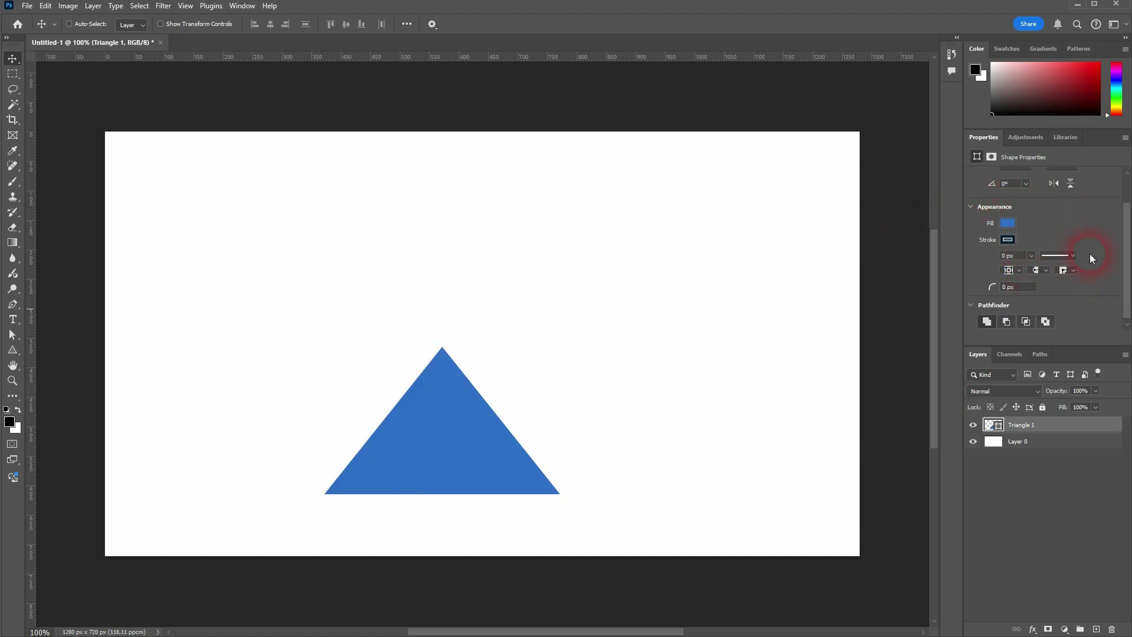
# - Fill the triangle with a recent purple swatch and set its stroke to none
pyautogui.click(1007, 225)
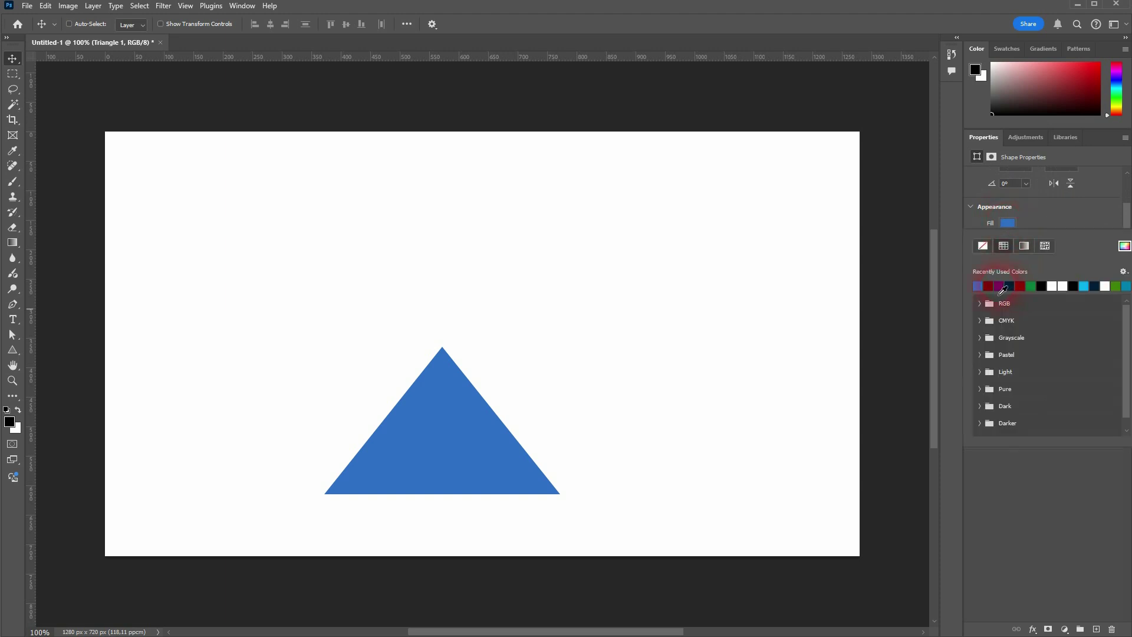
pyautogui.click(1002, 287)
pyautogui.click(1011, 284)
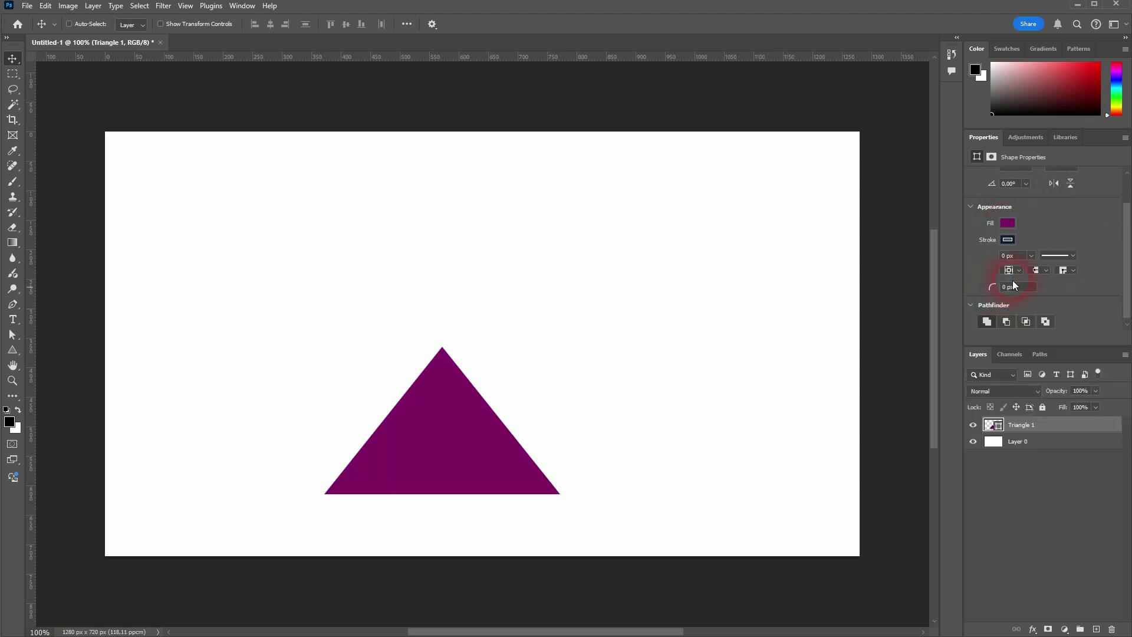
pyautogui.click(1006, 239)
pyautogui.click(983, 262)
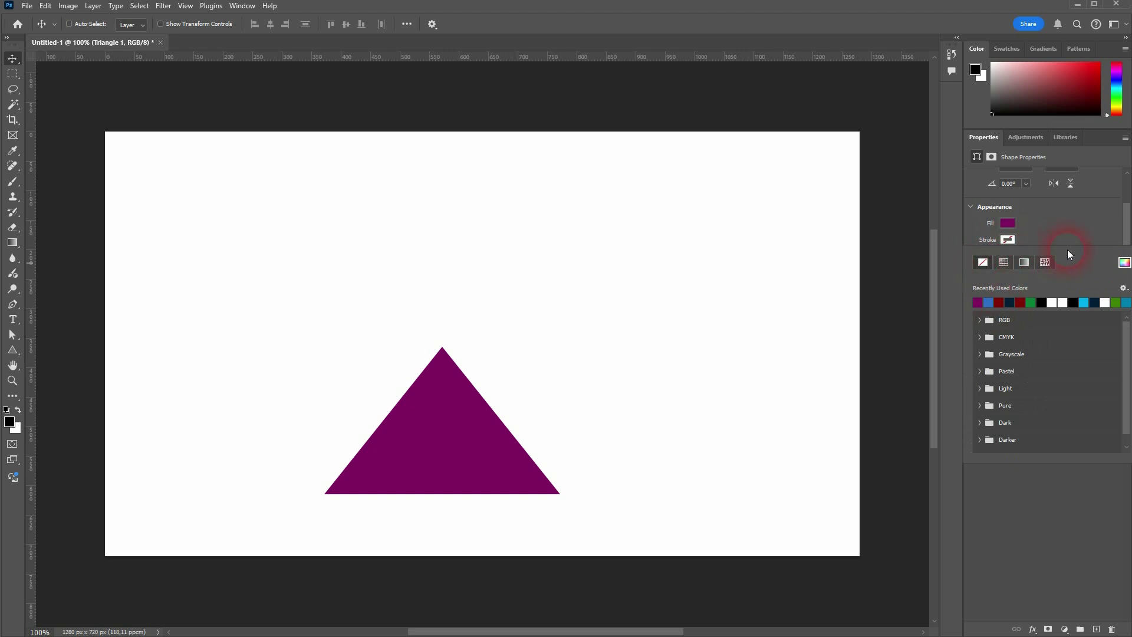
pyautogui.click(1079, 244)
# - Round the triangle's corners, settling on a 20 px corner radius
pyautogui.click(996, 286)
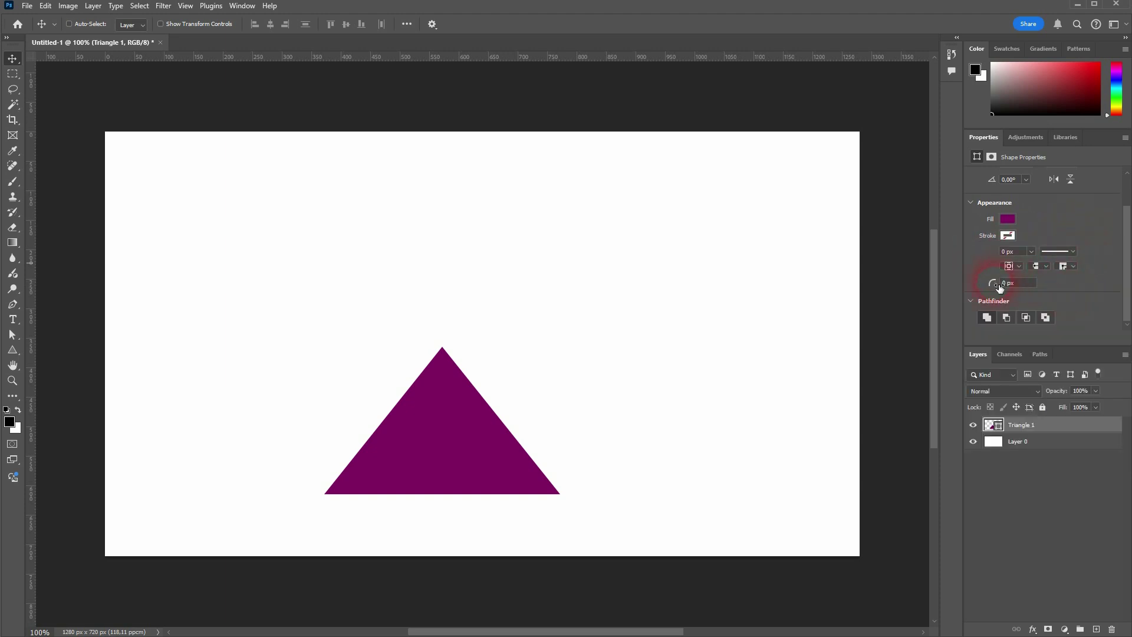
pyautogui.click(1025, 288)
pyautogui.moveTo(998, 281); pyautogui.dragTo(906, 340)
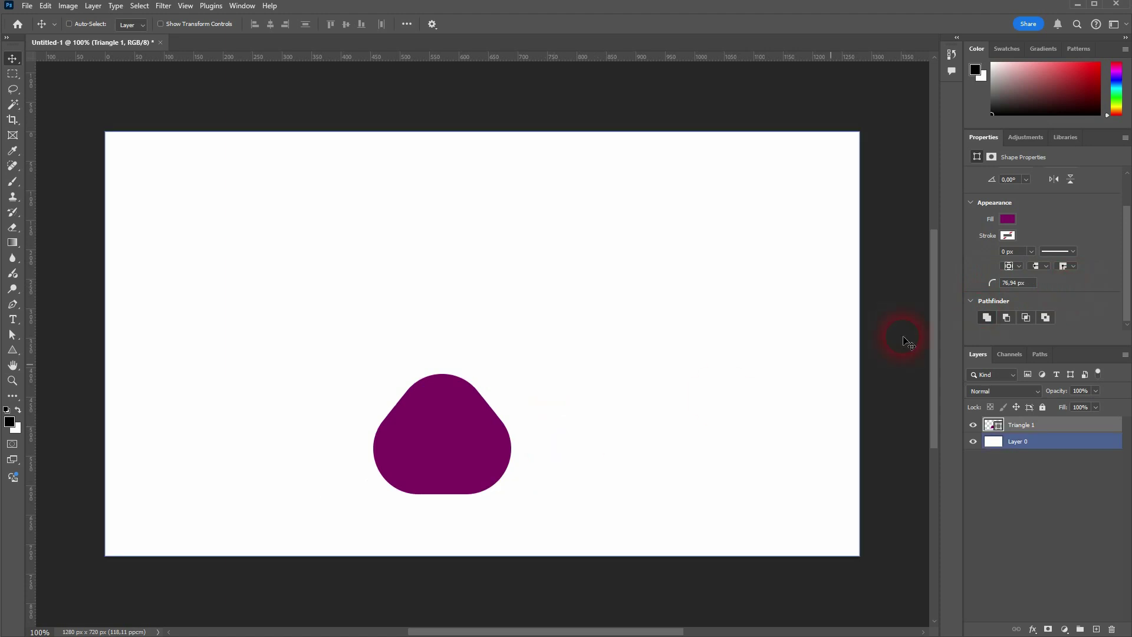
pyautogui.moveTo(985, 280); pyautogui.dragTo(983, 286)
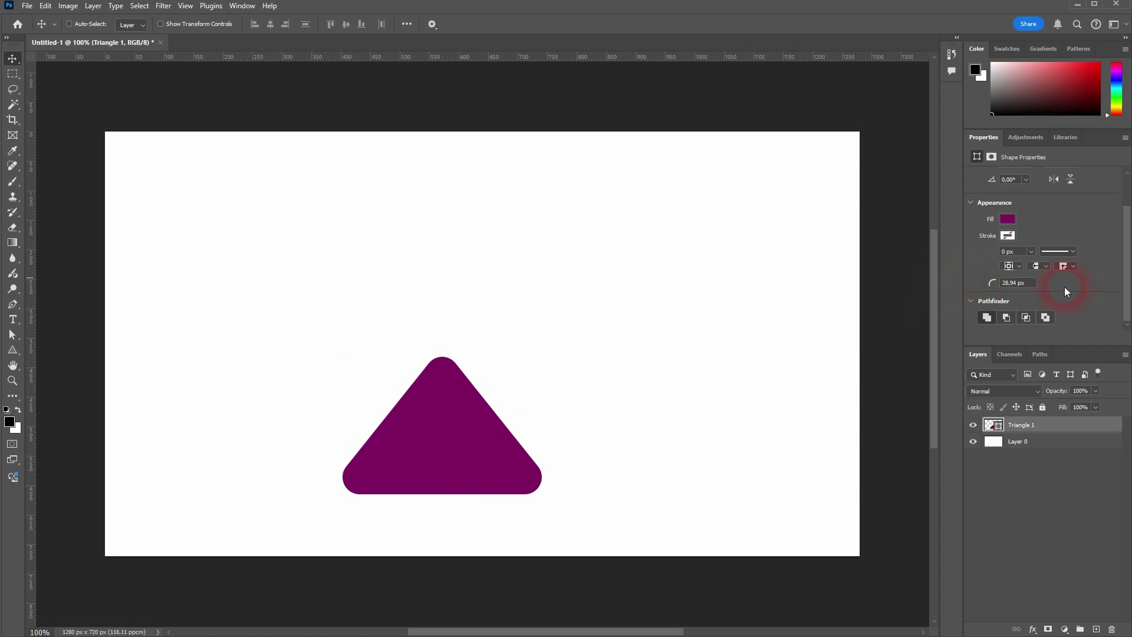
pyautogui.click(1010, 283)
pyautogui.write('20')
pyautogui.press('Return')
pyautogui.click(1085, 289)
# - Bring up the Properties panel from the Window menu and select the Triangle 1 layer
pyautogui.click(239, 8)
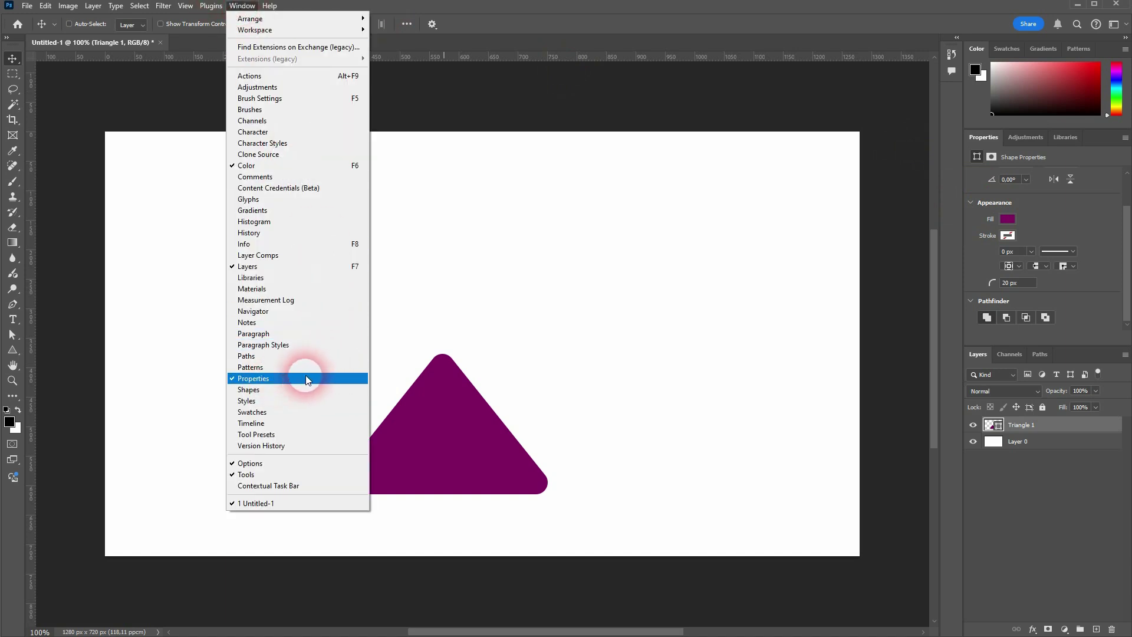
pyautogui.click(1042, 500)
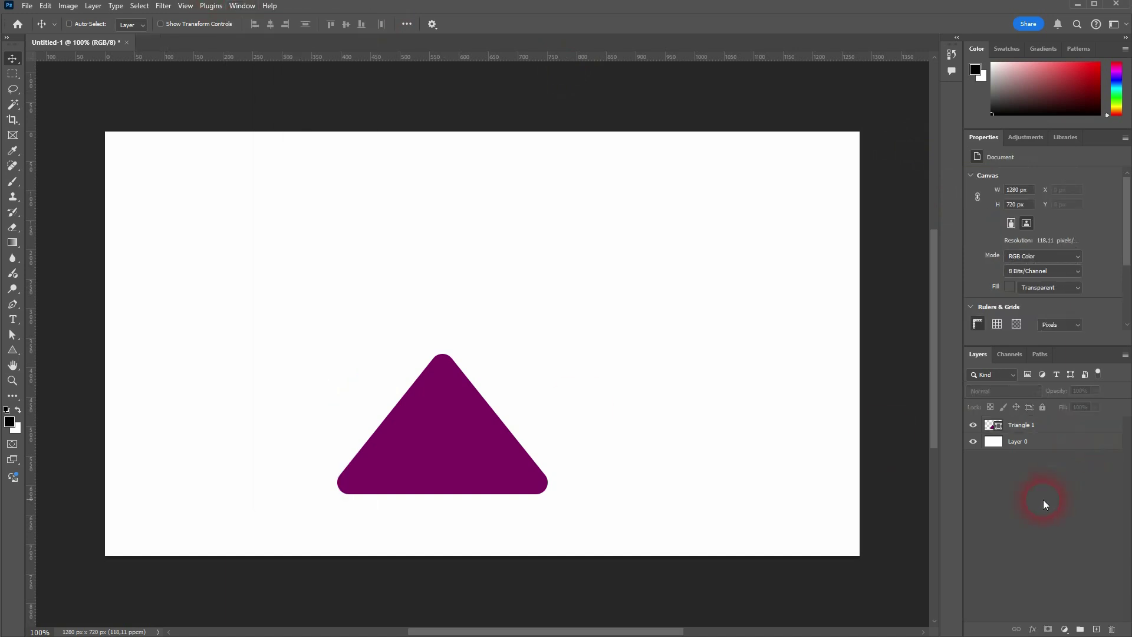
pyautogui.moveTo(1048, 442); pyautogui.dragTo(1056, 427)
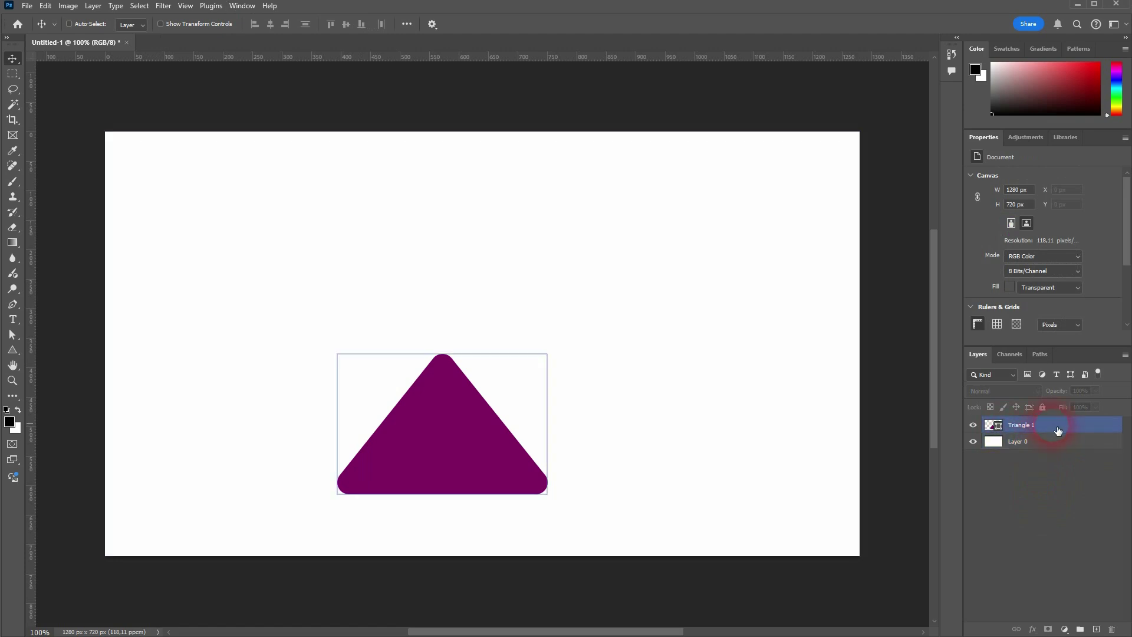